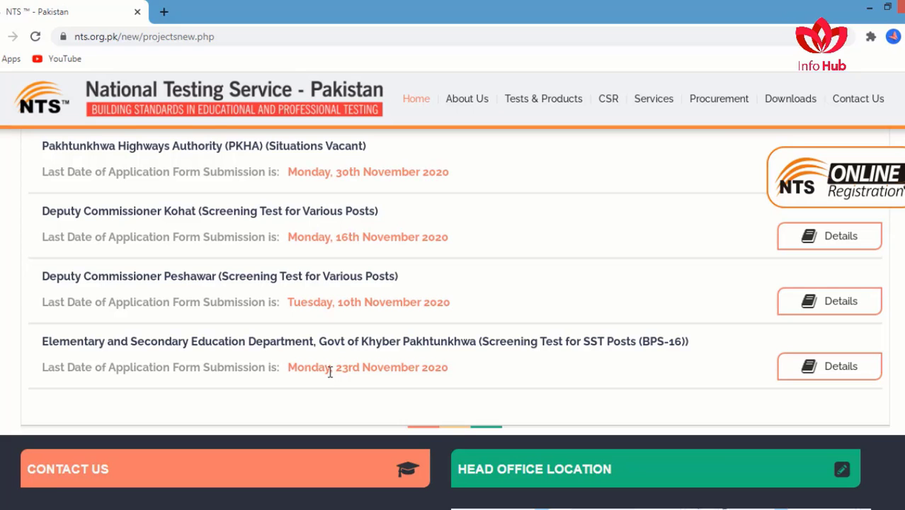
- Open the online application form for the Elementary and Secondary Education Department's SST Posts (BPS-16) screening test
{"action": "left_click", "coordinate": [816, 375]}
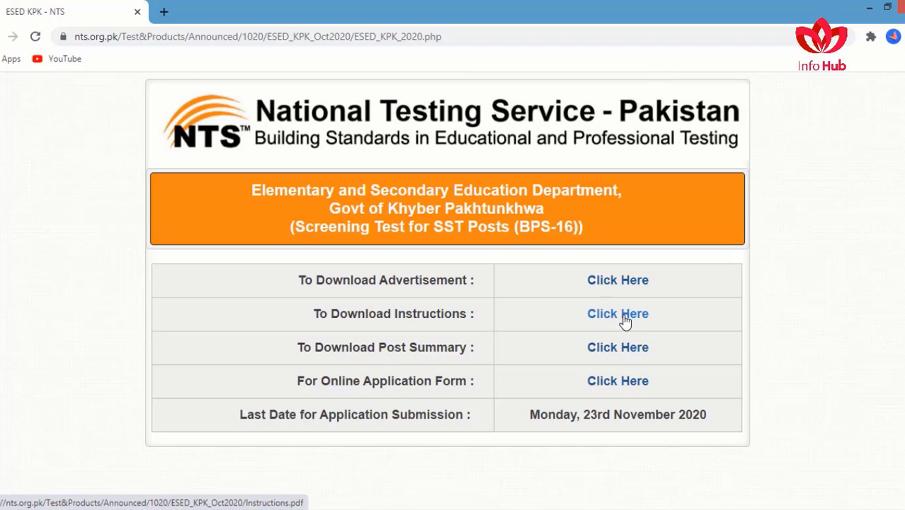
{"action": "left_click", "coordinate": [609, 382]}
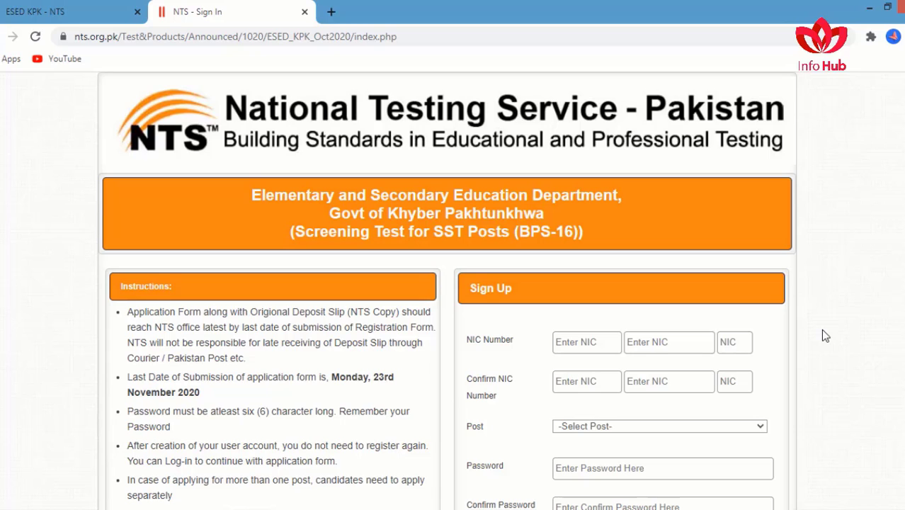
- Try to sign up for the SST GENERAL(BPS-16) post with the applicant's NIC number and the account password, each entered twice
{"action": "scroll", "coordinate": [820, 328], "scroll_direction": "down", "scroll_amount": 1}
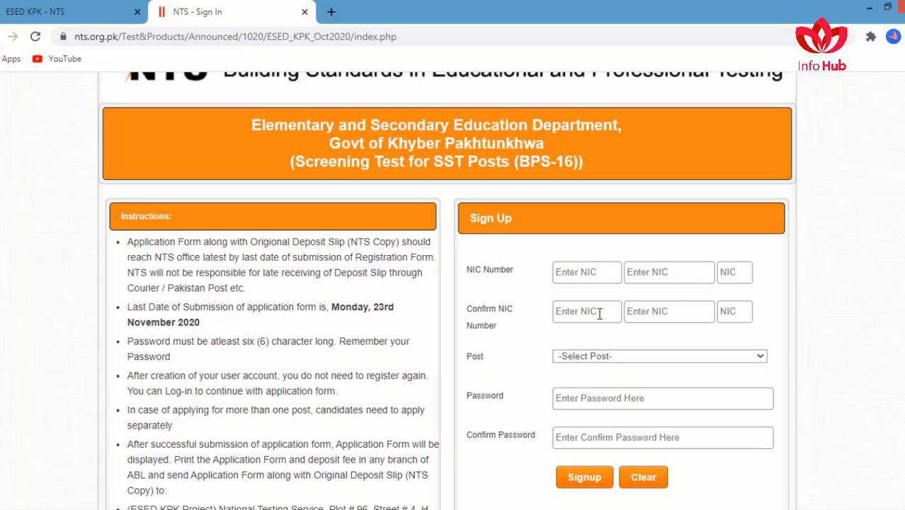
{"action": "left_click", "coordinate": [758, 356]}
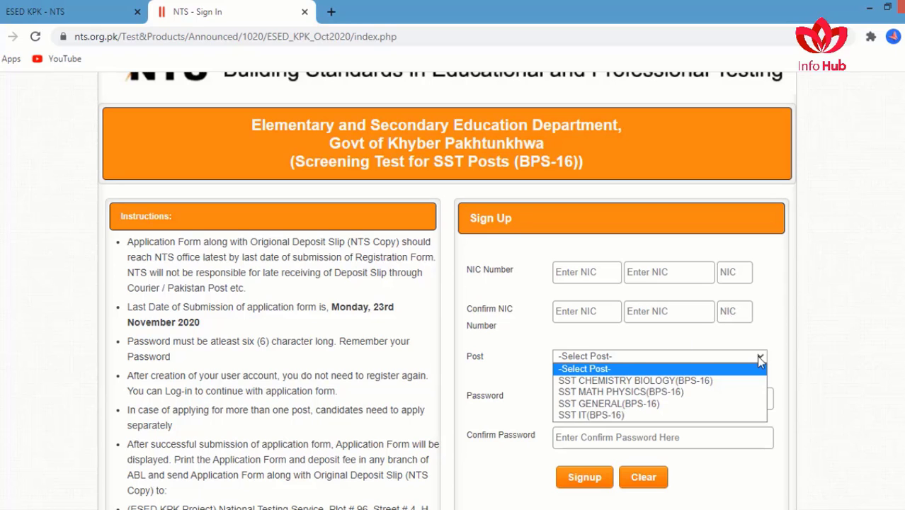
{"action": "left_click", "coordinate": [605, 405]}
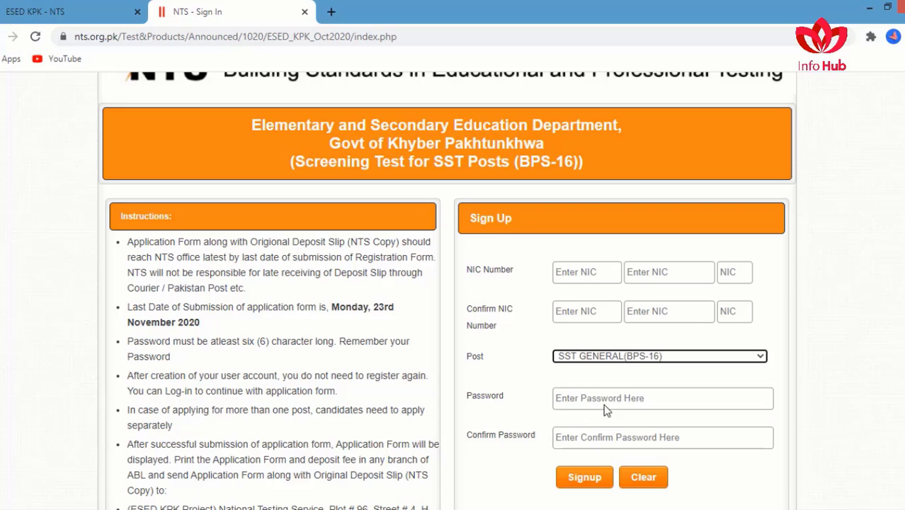
{"action": "left_click", "coordinate": [568, 401]}
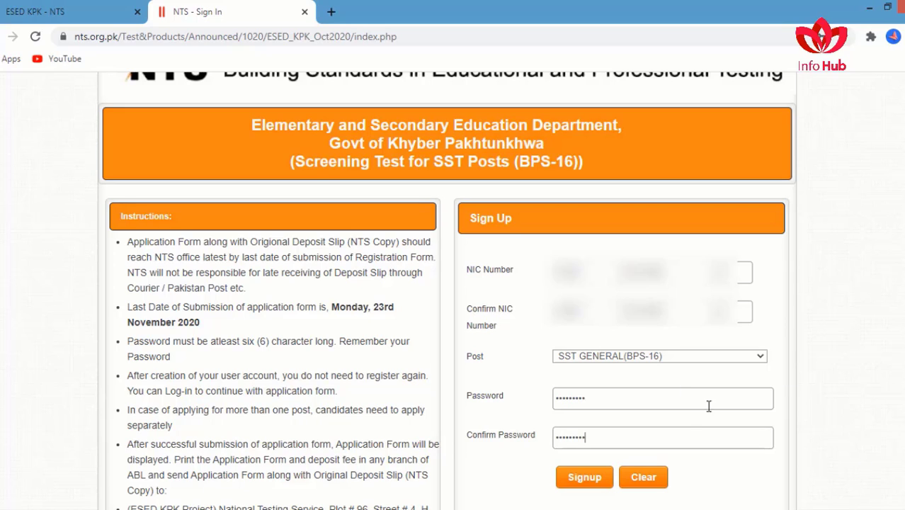
{"action": "left_click", "coordinate": [582, 483]}
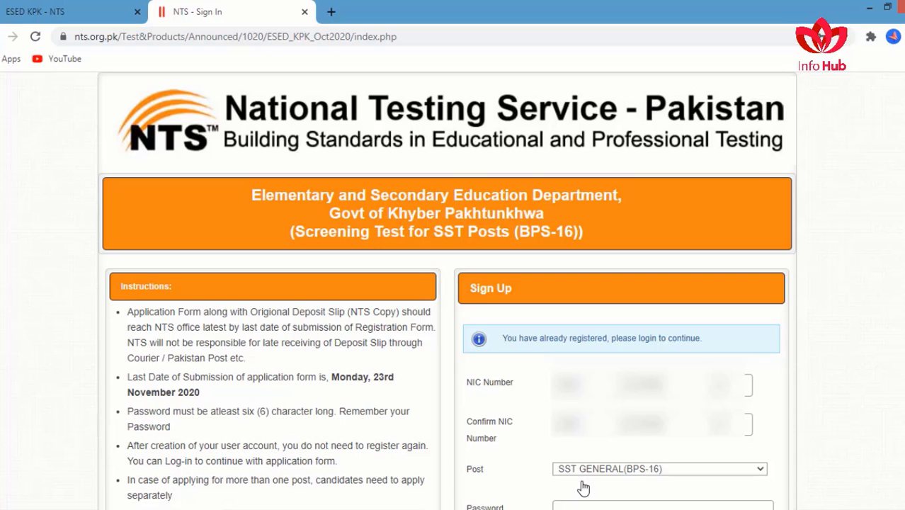
- Switch to the login for registered applicants and log in for SST GENERAL(BPS-16) with the NIC number and account password
{"action": "scroll", "coordinate": [582, 487], "scroll_direction": "down", "scroll_amount": 3}
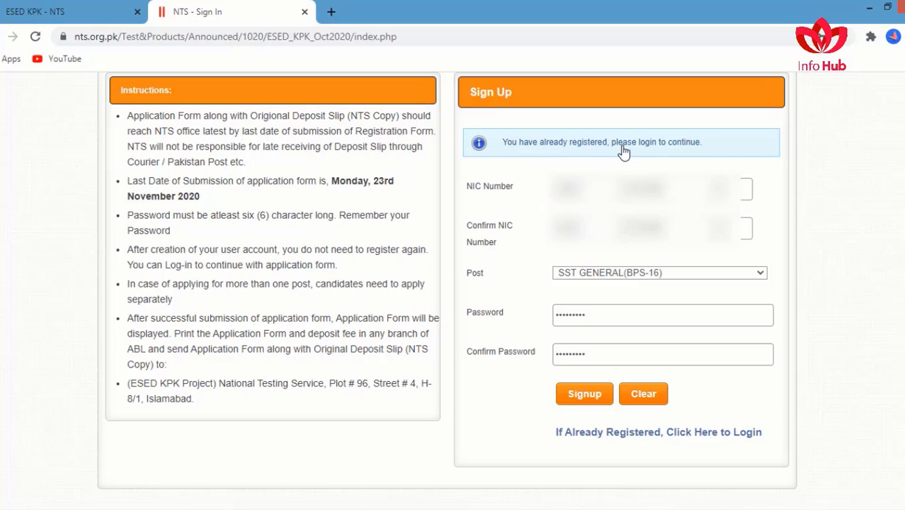
{"action": "left_click", "coordinate": [711, 437]}
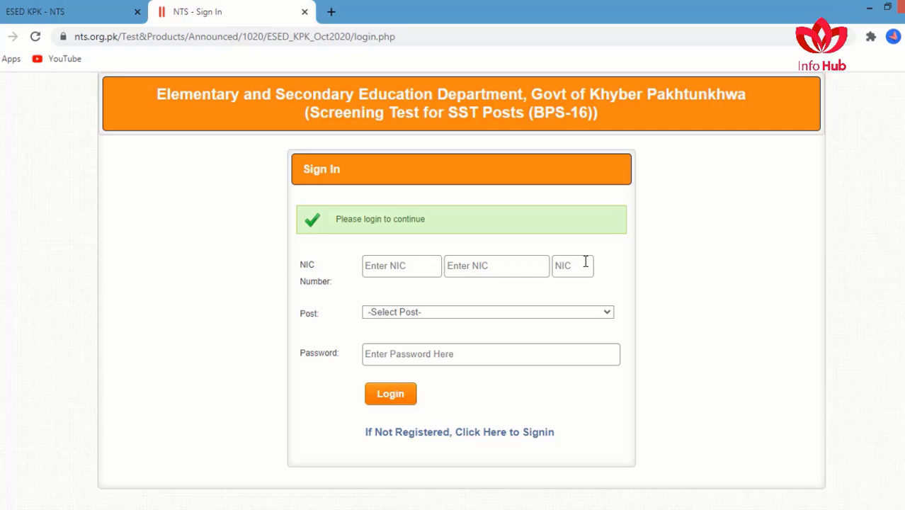
{"action": "left_click", "coordinate": [476, 313]}
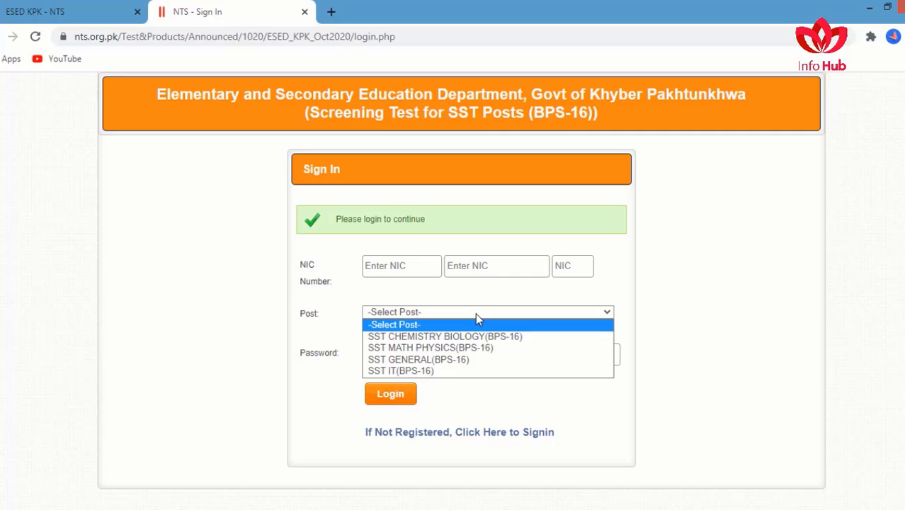
{"action": "left_click", "coordinate": [448, 362]}
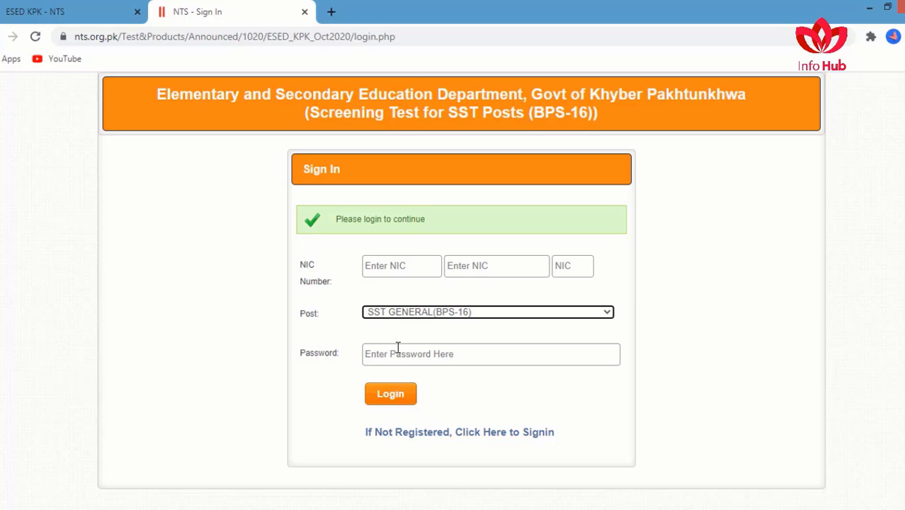
{"action": "left_click", "coordinate": [398, 403]}
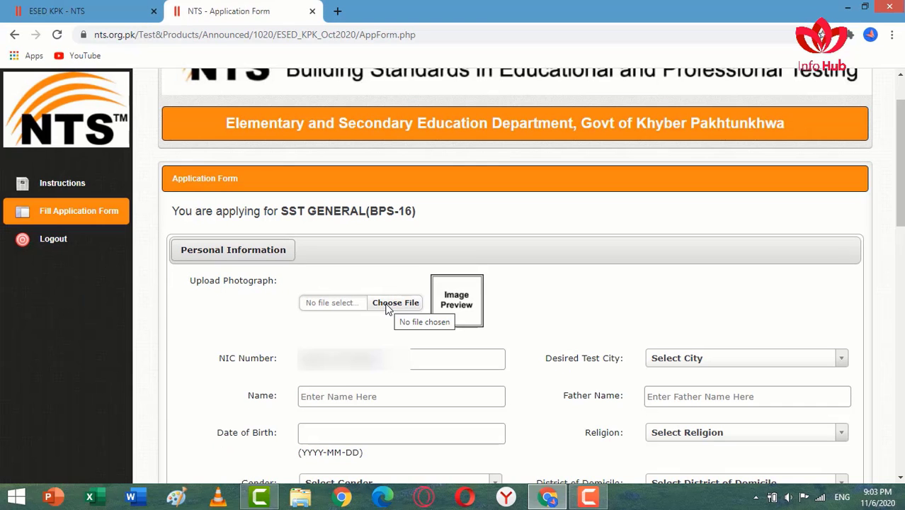
- Upload the applicant's photograph, My Pic (1).jpg, to the application form
{"action": "left_click", "coordinate": [391, 304]}
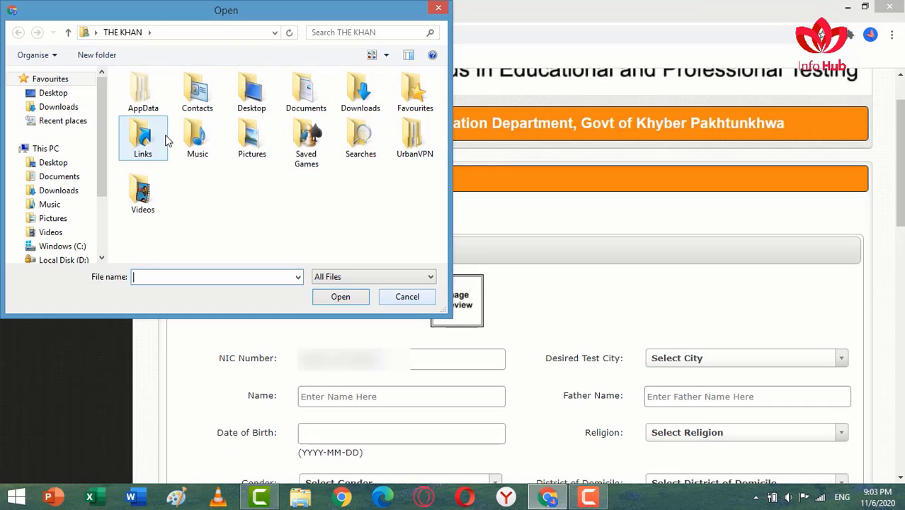
{"action": "left_click", "coordinate": [64, 94]}
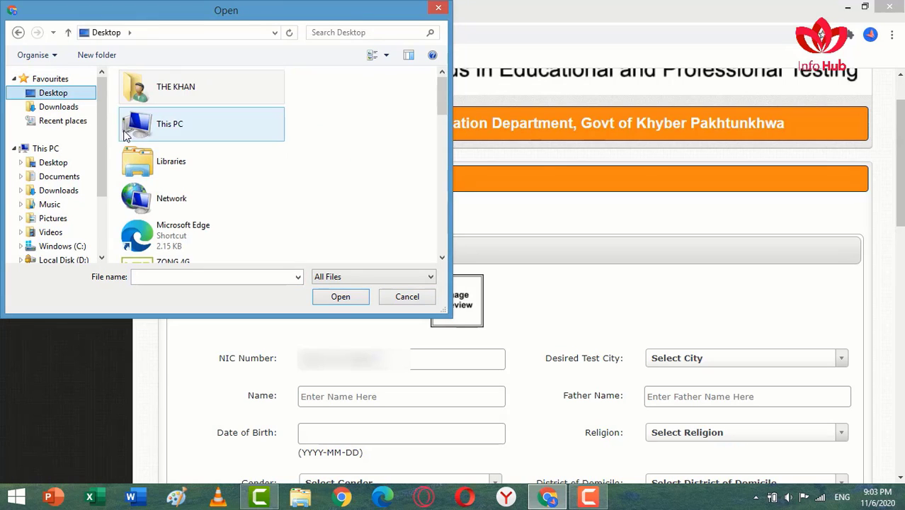
{"action": "scroll", "coordinate": [190, 170], "scroll_direction": "down", "scroll_amount": 5}
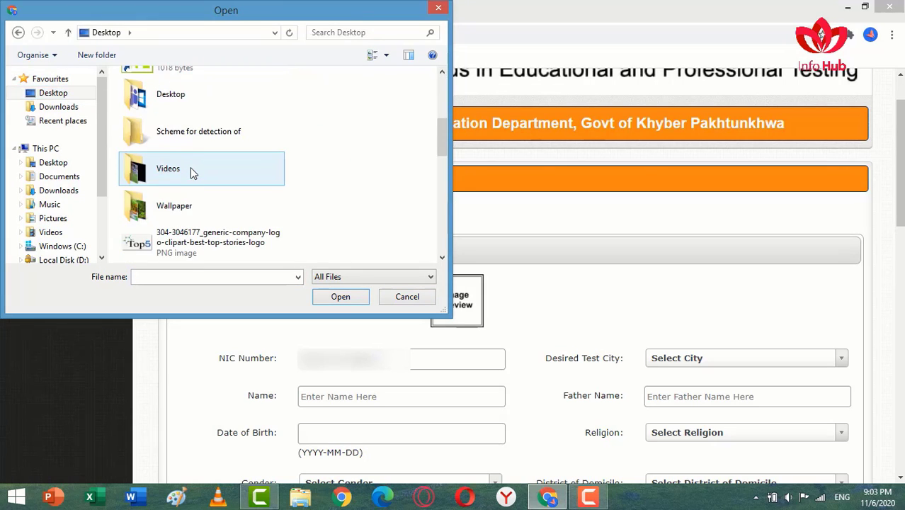
{"action": "double_click", "coordinate": [190, 170]}
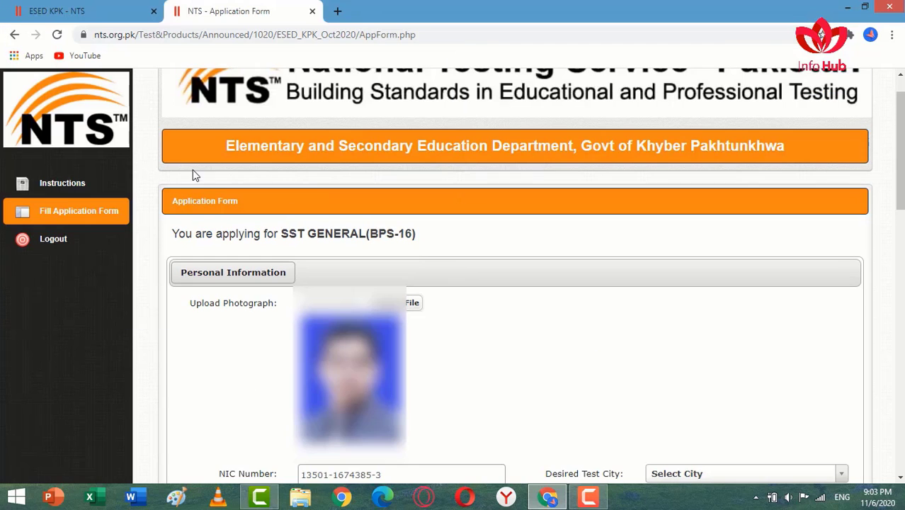
- Set the gender to MALE in the personal information section
{"action": "scroll", "coordinate": [192, 169], "scroll_direction": "down", "scroll_amount": 2}
{"action": "scroll", "coordinate": [453, 283], "scroll_direction": "down", "scroll_amount": 1}
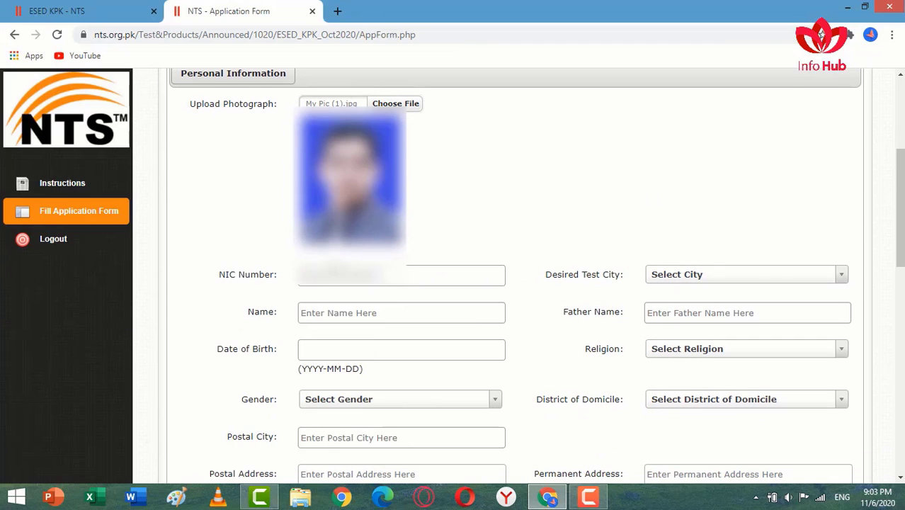
{"action": "left_click", "coordinate": [313, 314]}
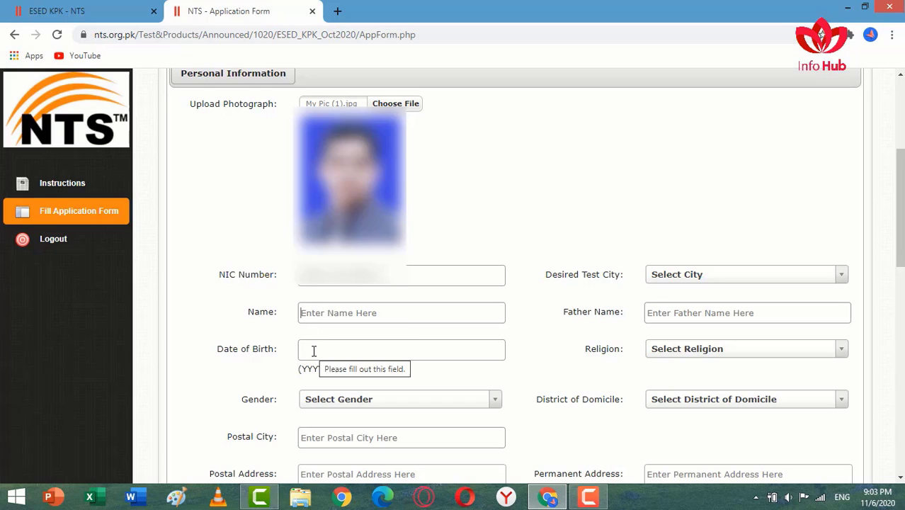
{"action": "left_click", "coordinate": [334, 401]}
{"action": "left_click", "coordinate": [327, 441]}
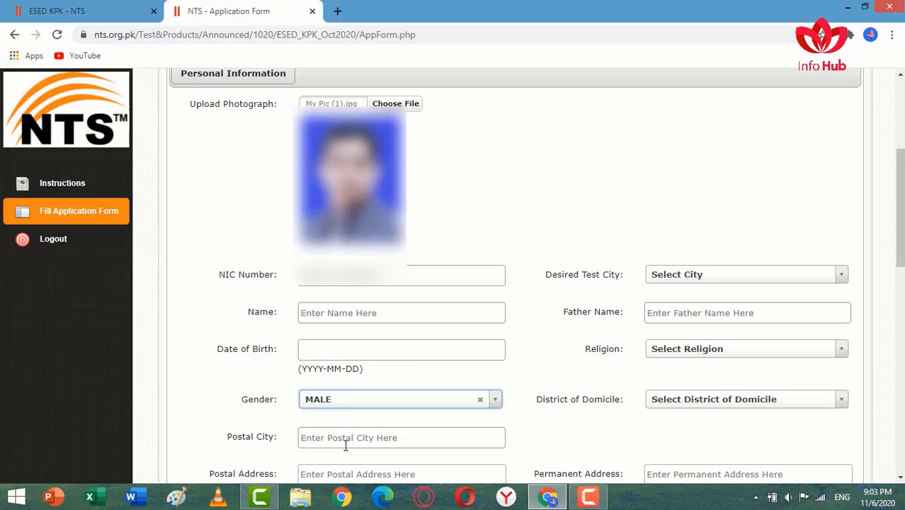
- Set the desired test city to ABBOTTABAD
{"action": "scroll", "coordinate": [309, 397], "scroll_direction": "down", "scroll_amount": 1}
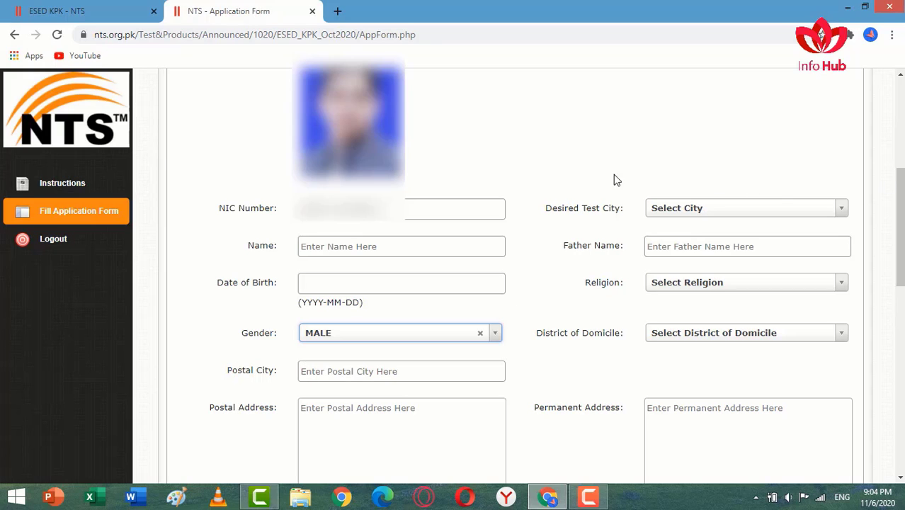
{"action": "left_click", "coordinate": [807, 214]}
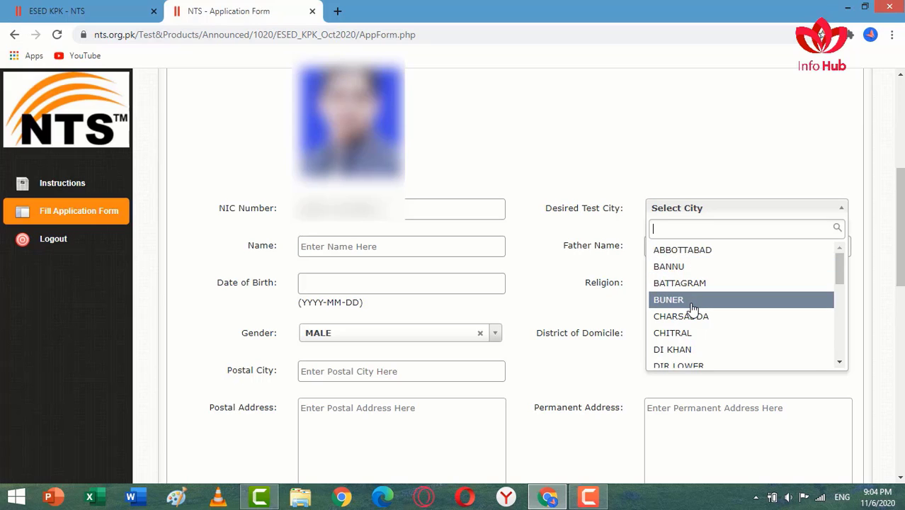
{"action": "scroll", "coordinate": [691, 312], "scroll_direction": "down", "scroll_amount": 2}
{"action": "scroll", "coordinate": [692, 312], "scroll_direction": "up", "scroll_amount": 2}
{"action": "left_click", "coordinate": [685, 251]}
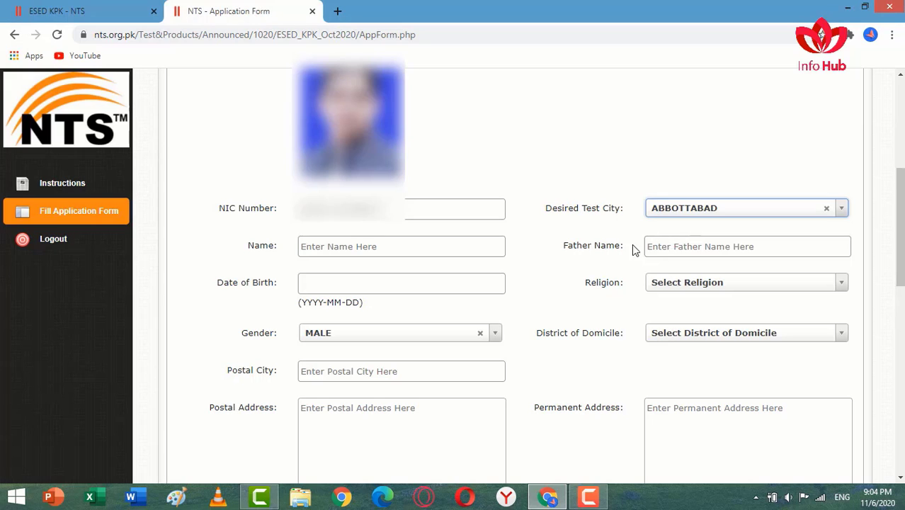
- Set the religion to MUSLIM and the district of domicile to ABBOTTABAD
{"action": "left_click", "coordinate": [682, 283]}
{"action": "left_click", "coordinate": [682, 283]}
{"action": "left_click", "coordinate": [670, 324]}
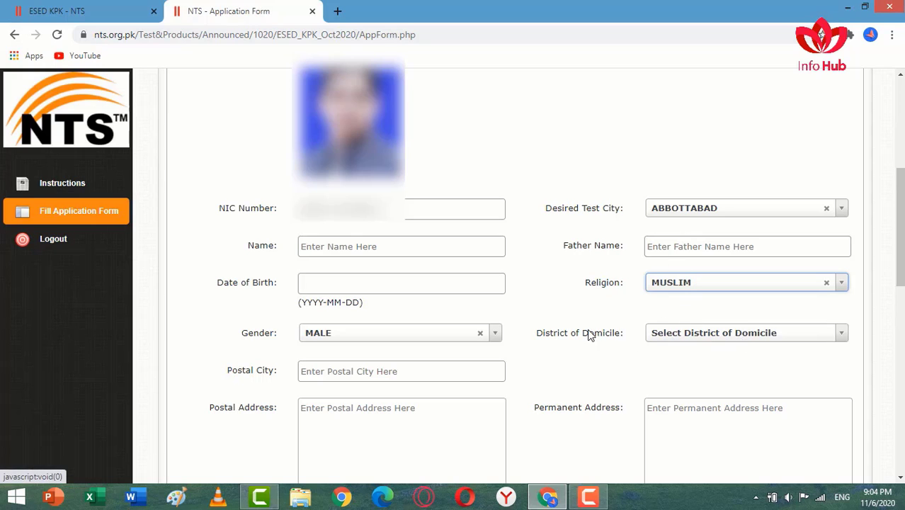
{"action": "left_click", "coordinate": [714, 339]}
{"action": "left_click", "coordinate": [681, 375]}
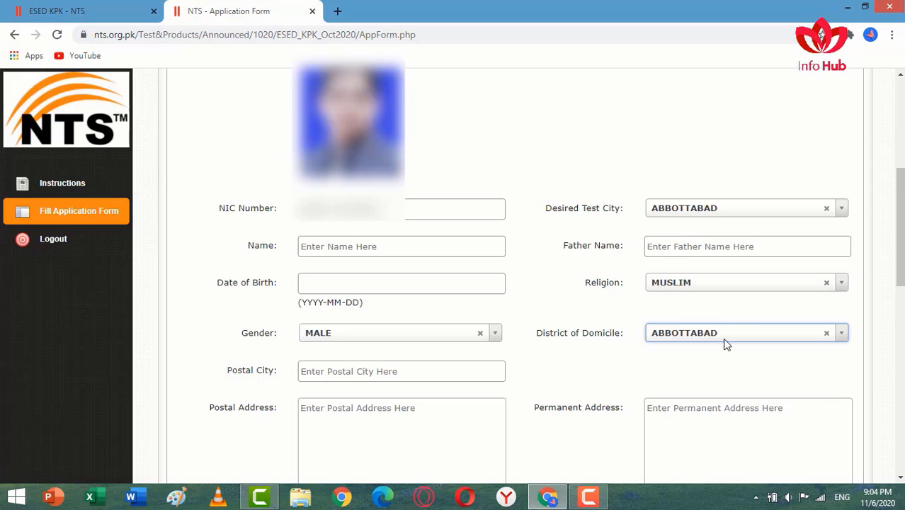
- Look over the postal address and phone fields, and answer the disability question with NO
{"action": "scroll", "coordinate": [465, 368], "scroll_direction": "down", "scroll_amount": 1}
{"action": "scroll", "coordinate": [466, 368], "scroll_direction": "down", "scroll_amount": 1}
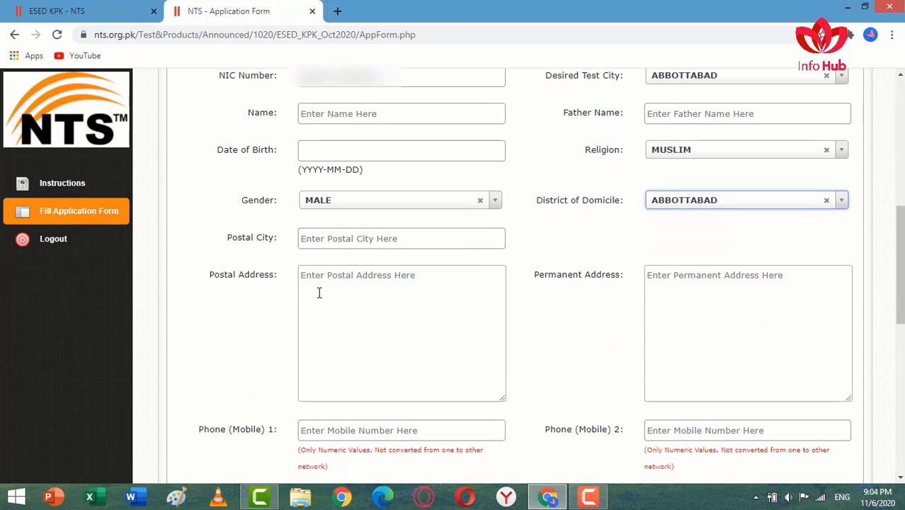
{"action": "left_click", "coordinate": [360, 373]}
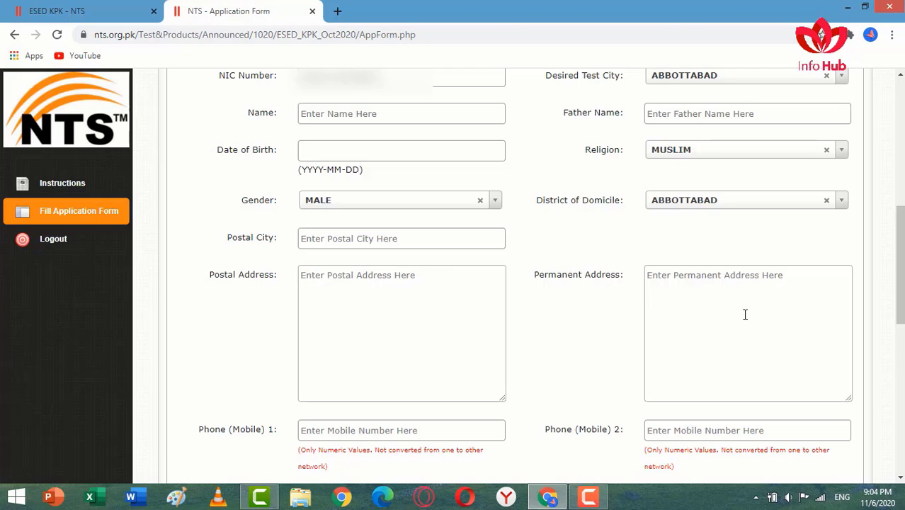
{"action": "scroll", "coordinate": [678, 342], "scroll_direction": "down", "scroll_amount": 2}
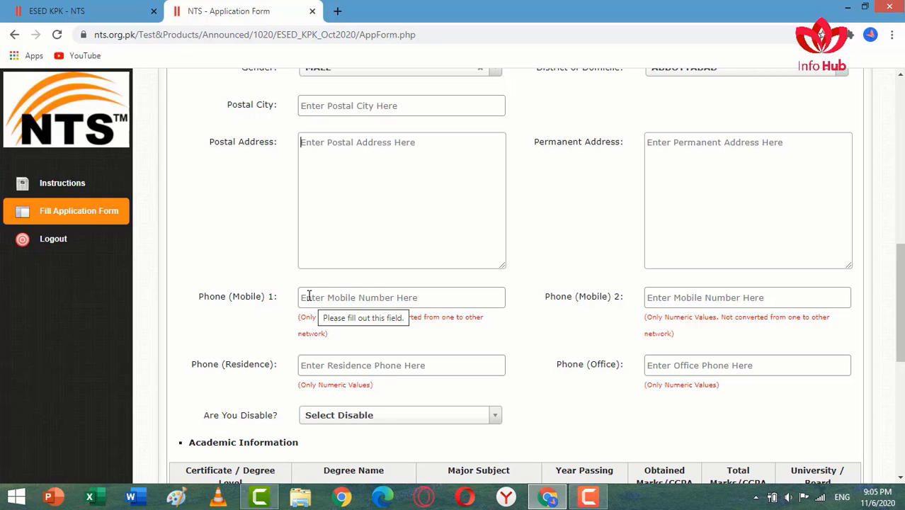
{"action": "scroll", "coordinate": [309, 296], "scroll_direction": "down", "scroll_amount": 1}
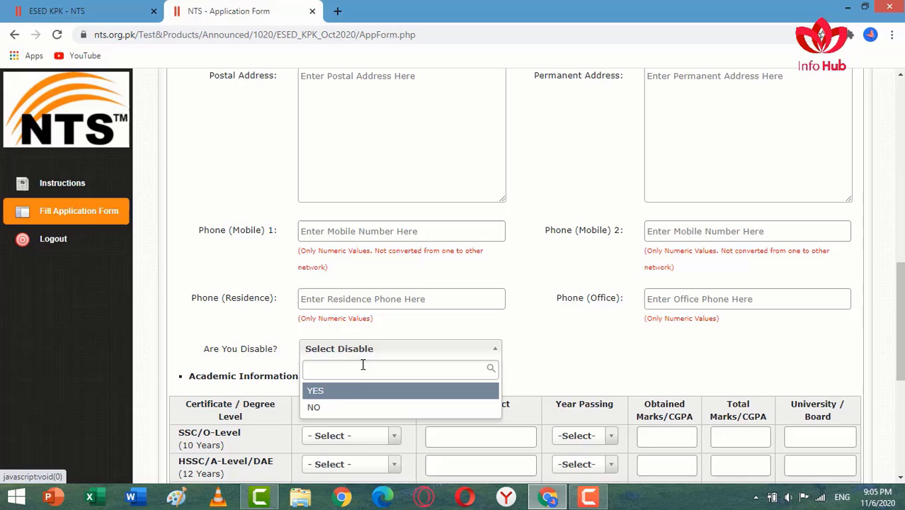
{"action": "left_click", "coordinate": [314, 407]}
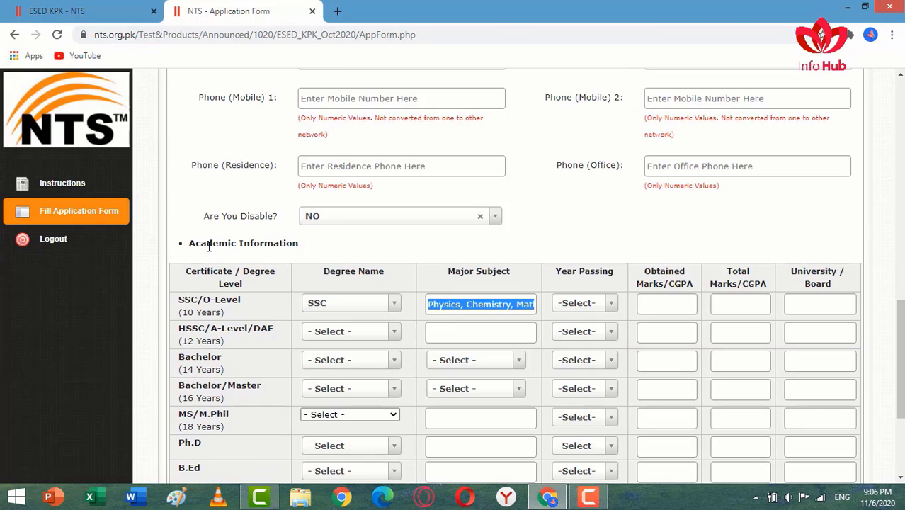
- In the SSC/O-Level academic row, choose SSC as the degree name and 2006 as the passing year
{"action": "left_click", "coordinate": [394, 305]}
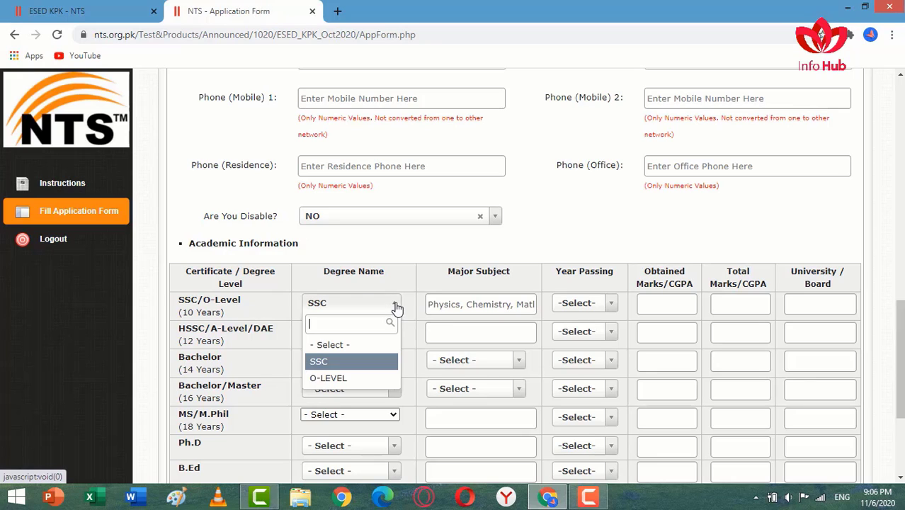
{"action": "left_click", "coordinate": [324, 363]}
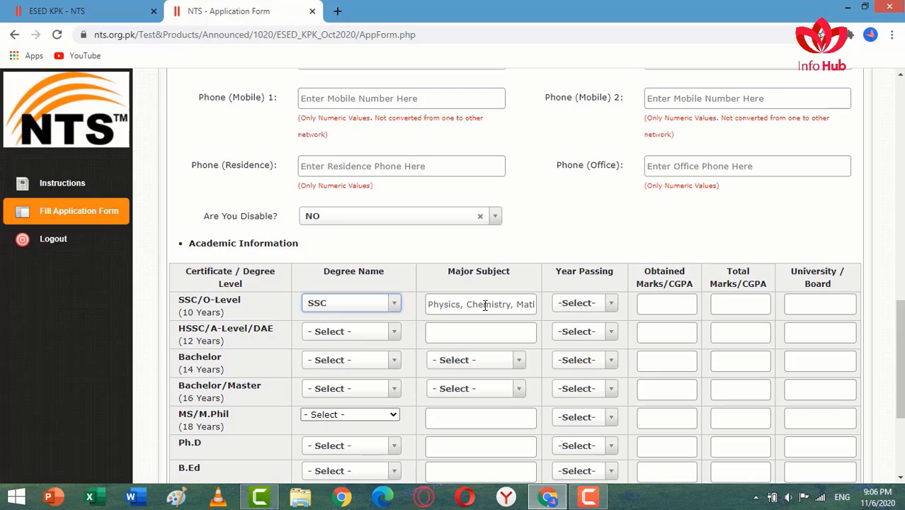
{"action": "left_click", "coordinate": [612, 304]}
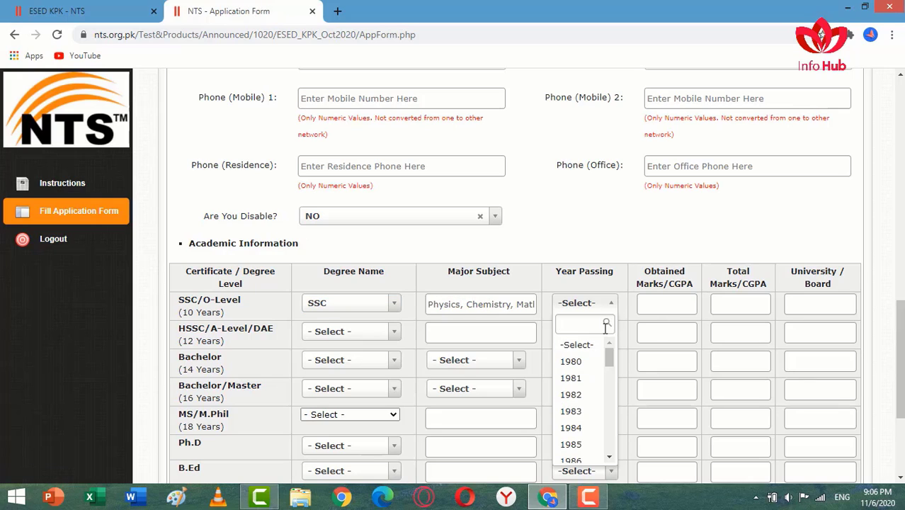
{"action": "scroll", "coordinate": [575, 412], "scroll_direction": "down", "scroll_amount": 1}
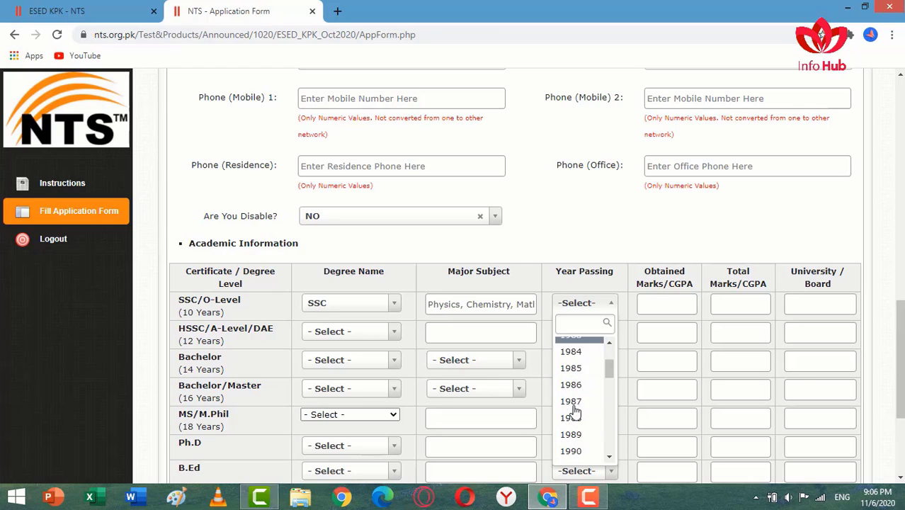
{"action": "scroll", "coordinate": [575, 412], "scroll_direction": "down", "scroll_amount": 6}
{"action": "left_click", "coordinate": [572, 395]}
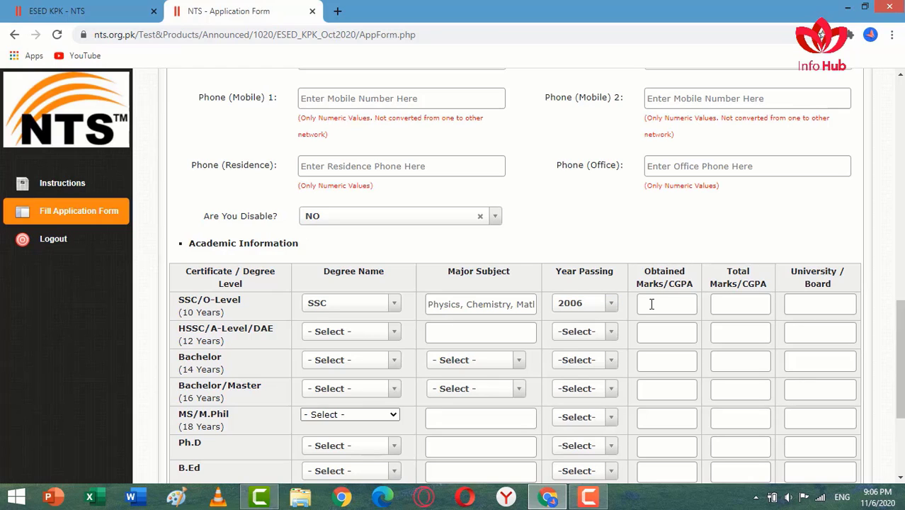
- Complete the SSC/O-Level row with 850 obtained marks, 1050 total marks and BISE Abbottabad as the board
{"action": "left_click", "coordinate": [651, 304]}
{"action": "type", "text": "850"}
{"action": "left_click", "coordinate": [732, 306]}
{"action": "type", "text": "1050"}
{"action": "left_click", "coordinate": [817, 306]}
{"action": "type", "text": "BISE Abbottabad"}
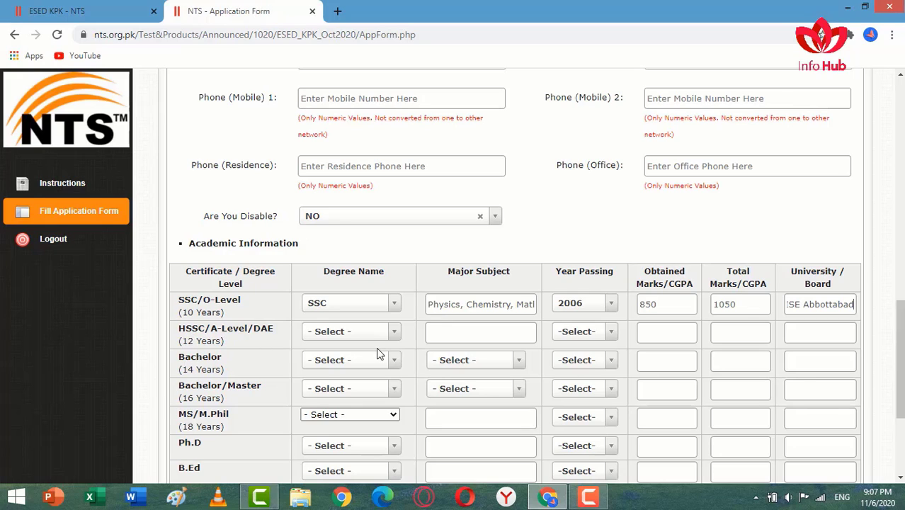
- In the HSSC/A-Level/DAE row, choose F.SC as the degree name and paste the copied SSC subjects as the major subject
{"action": "left_click", "coordinate": [394, 334]}
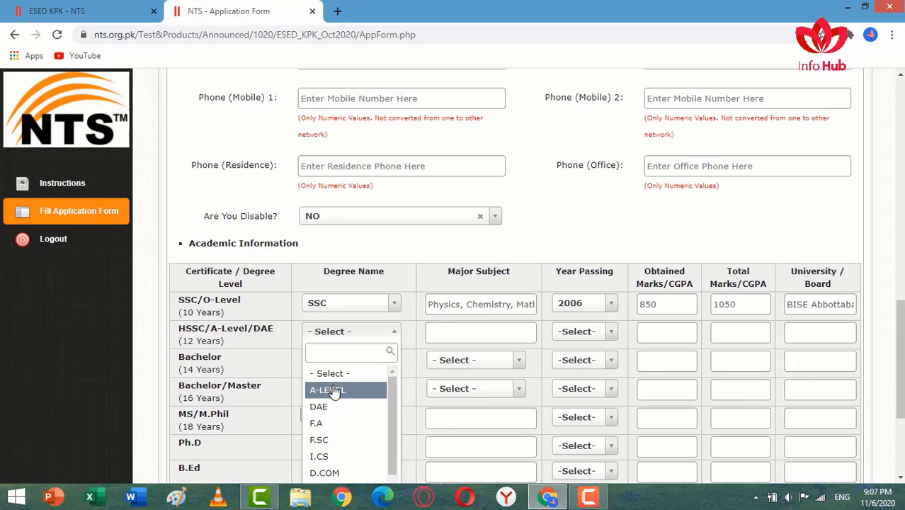
{"action": "left_click", "coordinate": [320, 439]}
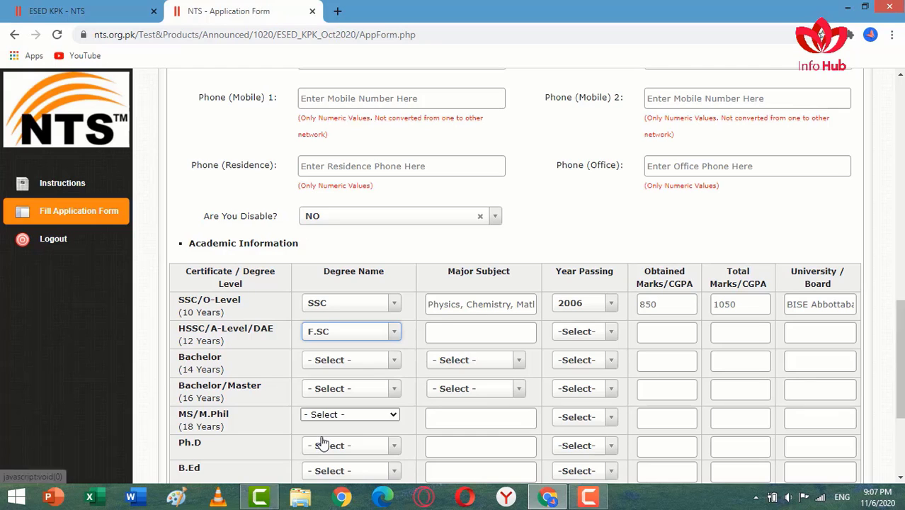
{"action": "left_click", "coordinate": [438, 331]}
{"action": "right_click", "coordinate": [439, 330]}
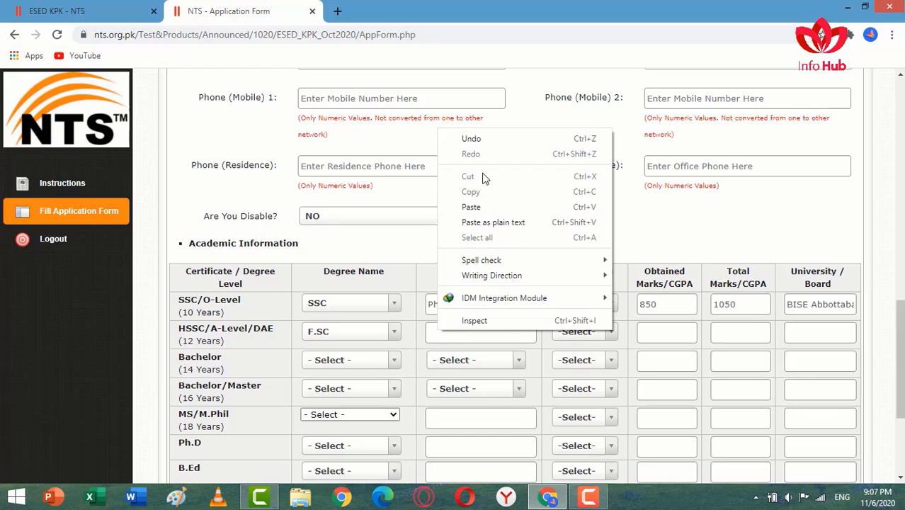
{"action": "left_click", "coordinate": [483, 203]}
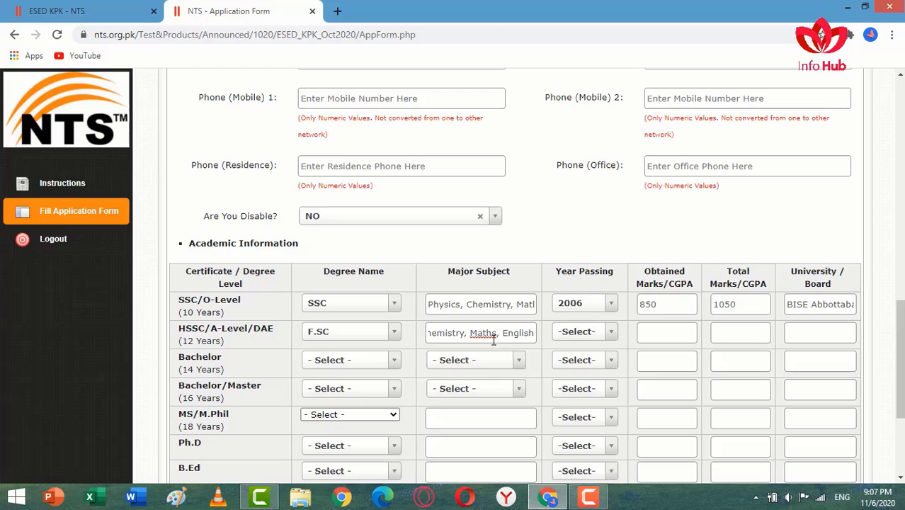
- Set the HSSC row's passing year to 2008, with 950 obtained marks out of 1100 total marks
{"action": "left_click", "coordinate": [615, 336]}
{"action": "scroll", "coordinate": [585, 410], "scroll_direction": "down", "scroll_amount": 5}
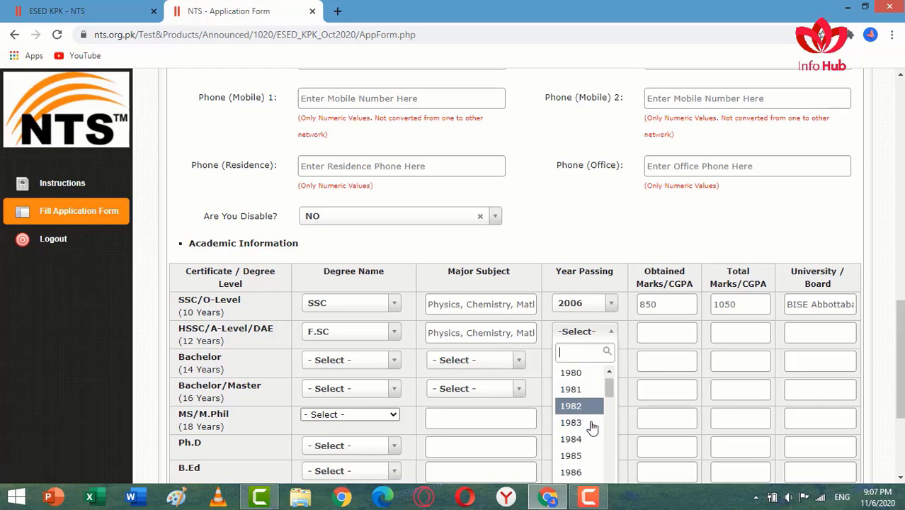
{"action": "scroll", "coordinate": [582, 421], "scroll_direction": "down", "scroll_amount": 3}
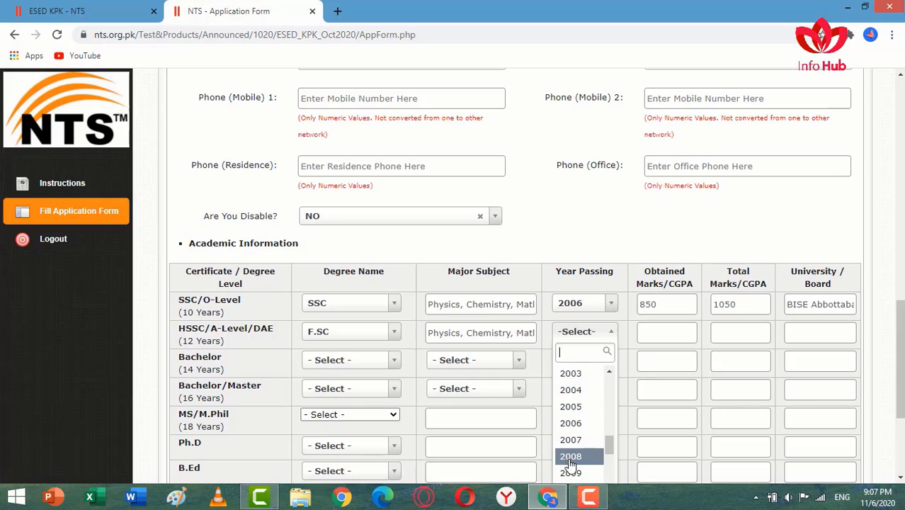
{"action": "left_click", "coordinate": [571, 457]}
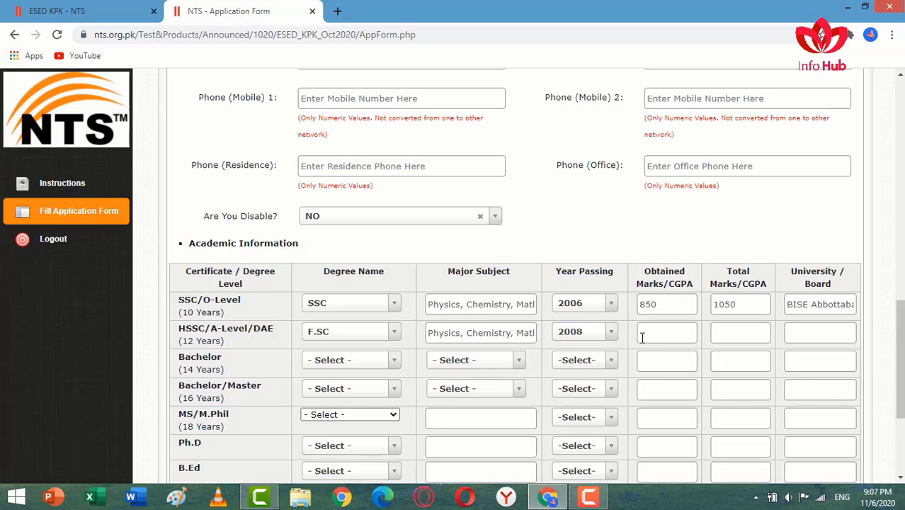
{"action": "left_click", "coordinate": [643, 337]}
{"action": "type", "text": "950"}
{"action": "left_click", "coordinate": [733, 332]}
- Copy BISE Abbottabad from the SSC row's board field into the HSSC row's board field
{"action": "left_click_drag", "start_coordinate": [792, 301], "coordinate": [887, 306]}
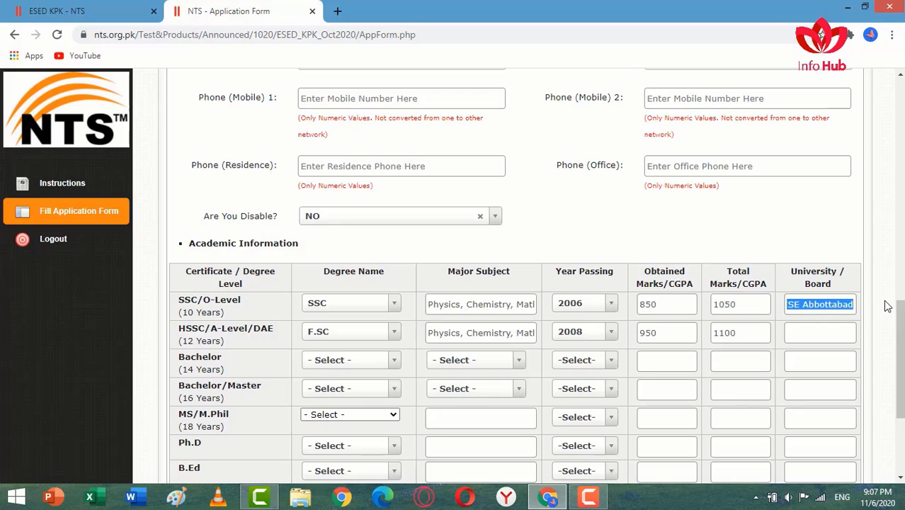
{"action": "key", "text": "ctrl+c"}
{"action": "left_click", "coordinate": [819, 332]}
{"action": "key", "text": "ctrl+v"}
- In the 14-year Bachelor row, choose B.SC as the degree name and look through the major subject options
{"action": "key", "text": "Tab"}
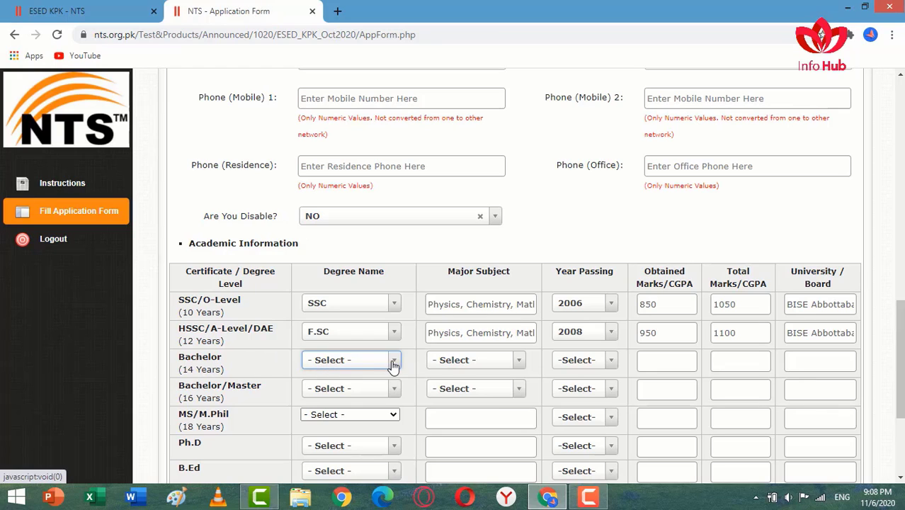
{"action": "key", "text": "Down"}
{"action": "left_click", "coordinate": [519, 361]}
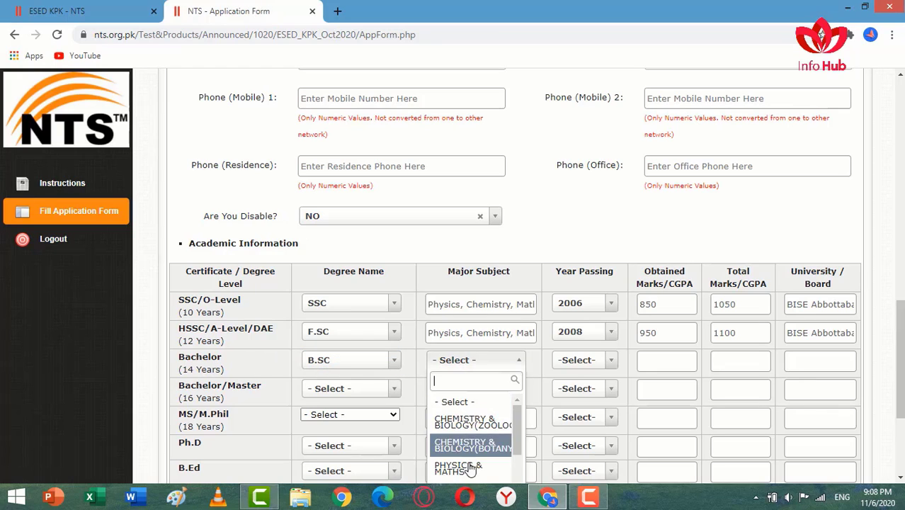
{"action": "left_click", "coordinate": [670, 361]}
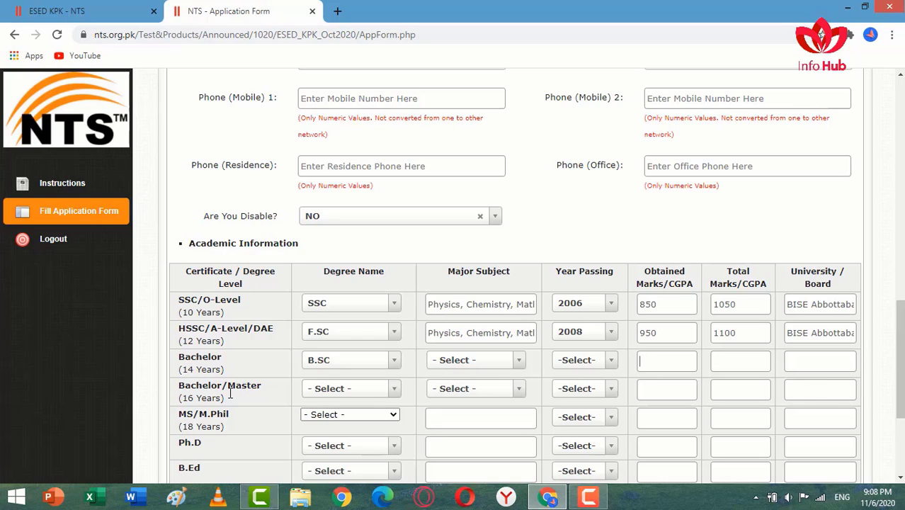
- In the 16-year Bachelor/Master row, choose BS as the degree name and ENGLISH as the major subject
{"action": "left_click", "coordinate": [393, 393]}
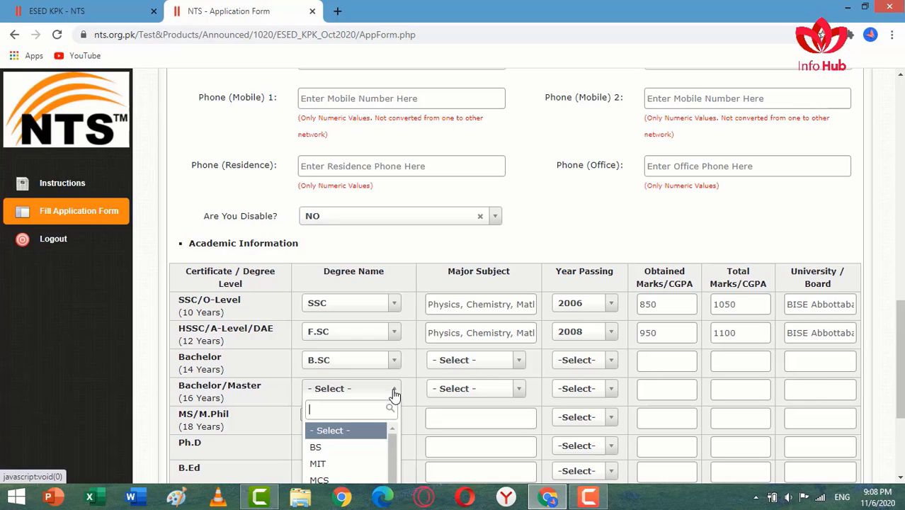
{"action": "left_click", "coordinate": [329, 452]}
{"action": "left_click", "coordinate": [514, 389]}
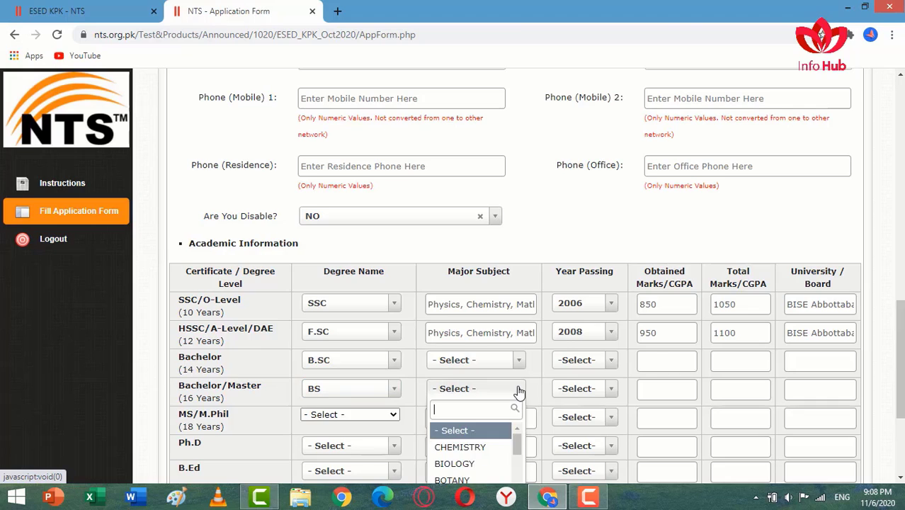
{"action": "scroll", "coordinate": [507, 391], "scroll_direction": "down", "scroll_amount": 1}
{"action": "scroll", "coordinate": [462, 397], "scroll_direction": "down", "scroll_amount": 1}
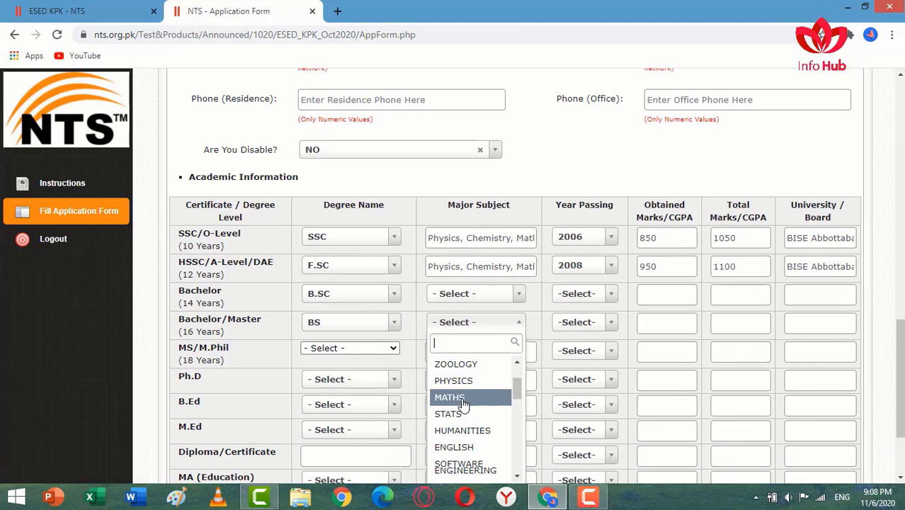
{"action": "left_click", "coordinate": [453, 447]}
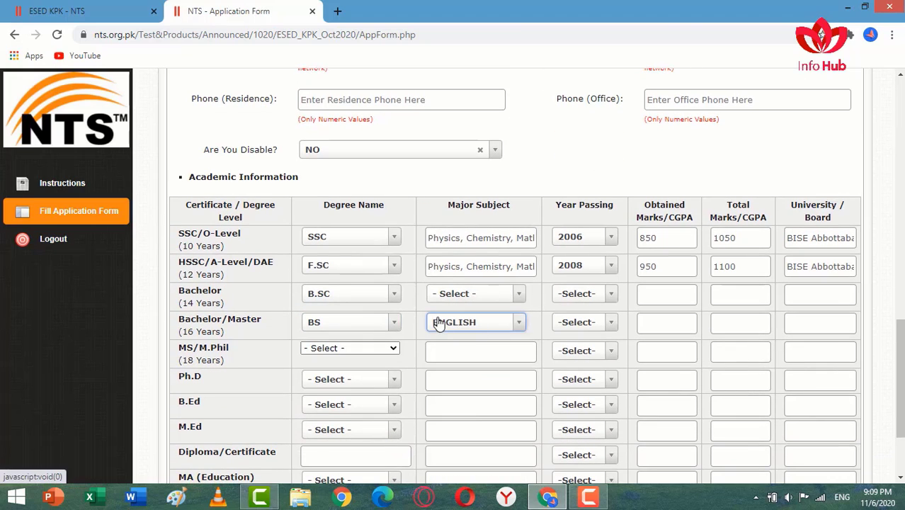
{"action": "left_click", "coordinate": [612, 323]}
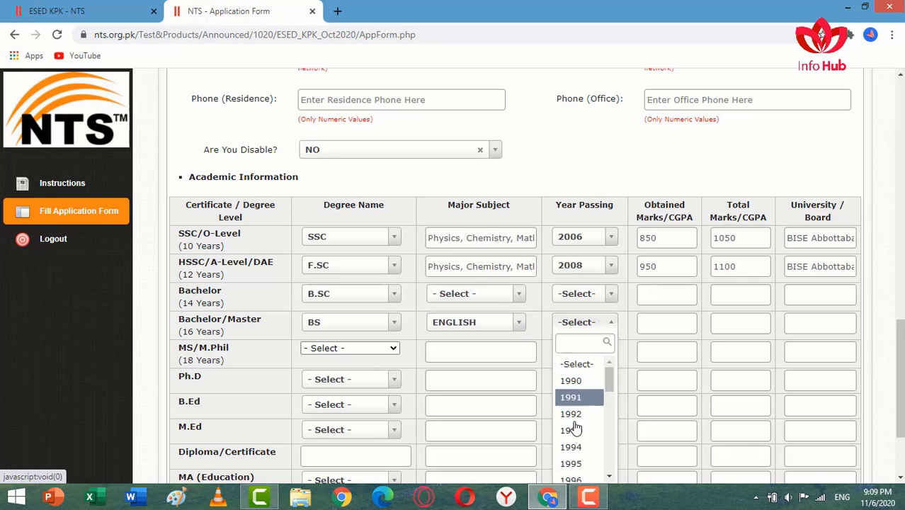
{"action": "left_click", "coordinate": [661, 324]}
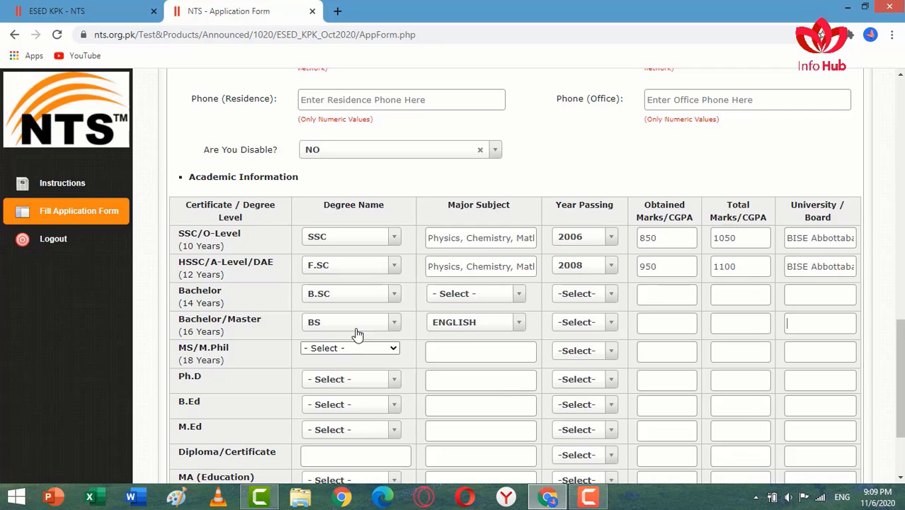
- Choose B.ED as the degree name in the B.Ed row and look at its passing year options
{"action": "scroll", "coordinate": [223, 340], "scroll_direction": "down", "scroll_amount": 1}
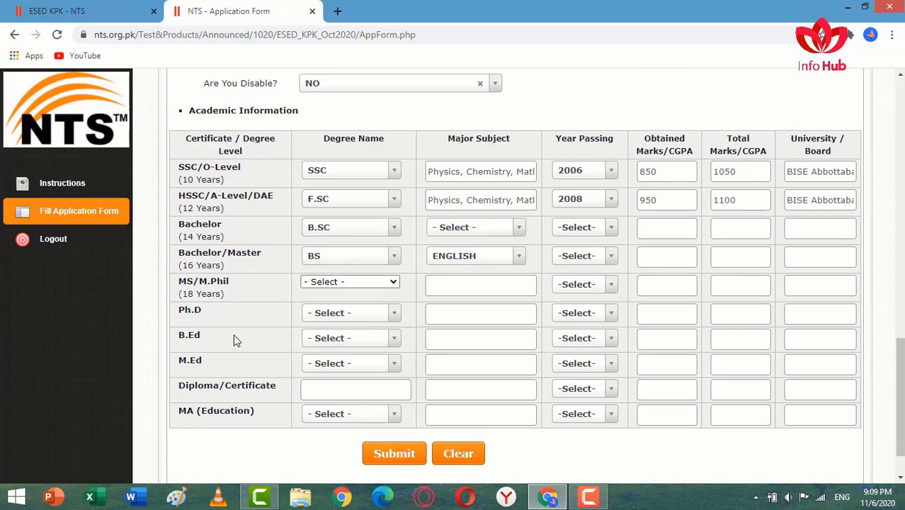
{"action": "left_click", "coordinate": [395, 338]}
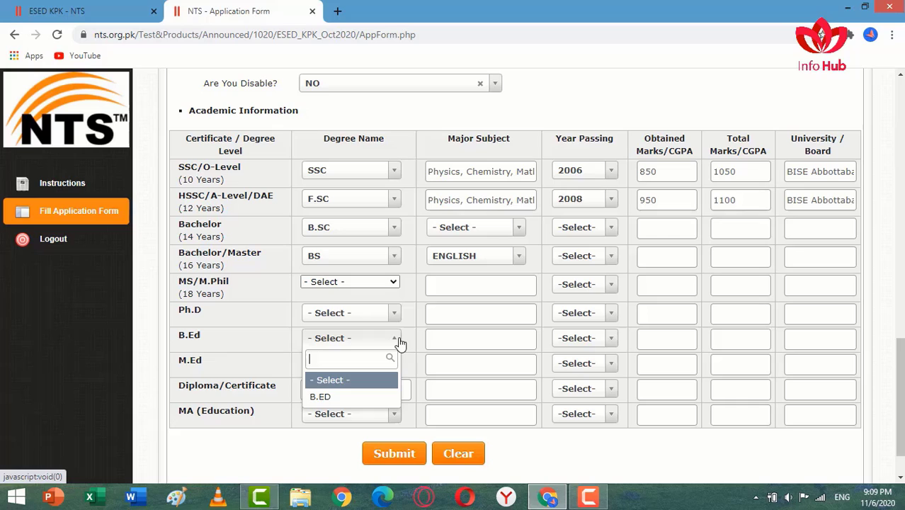
{"action": "left_click", "coordinate": [349, 398]}
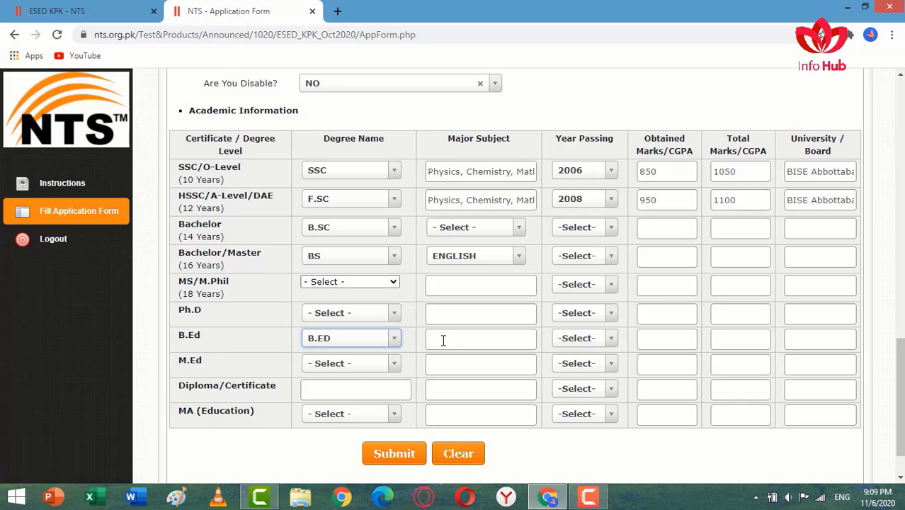
{"action": "left_click", "coordinate": [443, 340]}
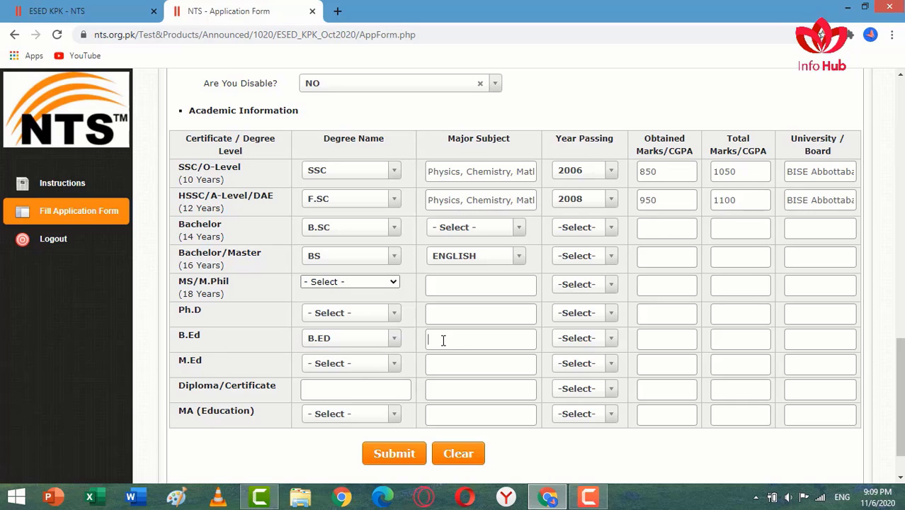
{"action": "left_click", "coordinate": [613, 340]}
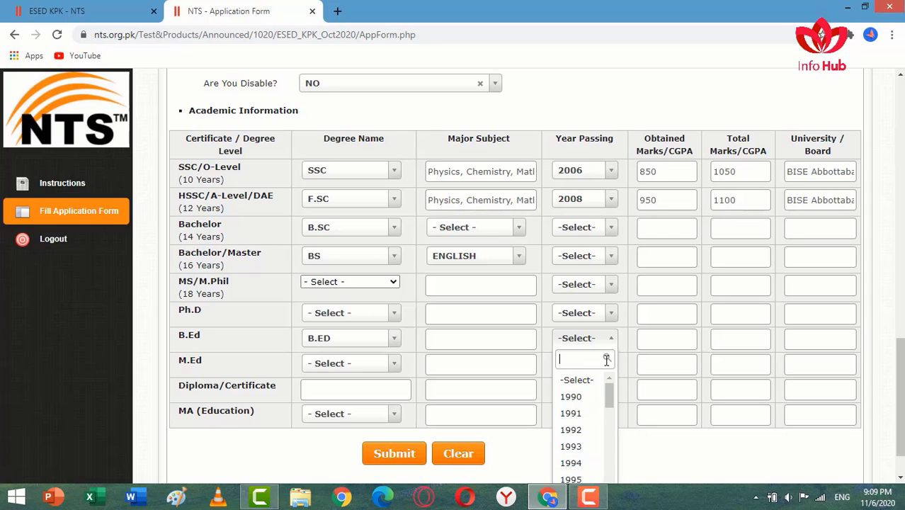
{"action": "left_click", "coordinate": [666, 340]}
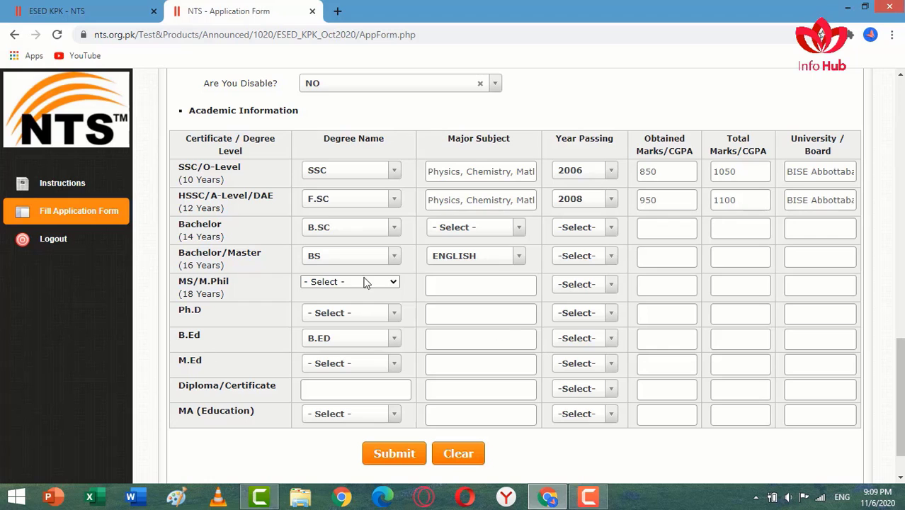
- Review the form from the personal details down to the academic table, and submit the application
{"action": "scroll", "coordinate": [507, 337], "scroll_direction": "up", "scroll_amount": 1}
{"action": "scroll", "coordinate": [507, 336], "scroll_direction": "up", "scroll_amount": 8}
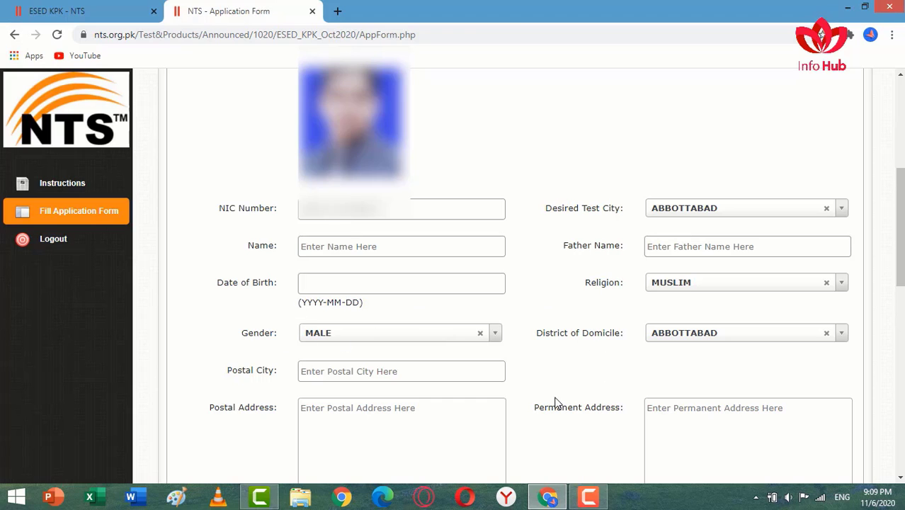
{"action": "scroll", "coordinate": [451, 313], "scroll_direction": "down", "scroll_amount": 2}
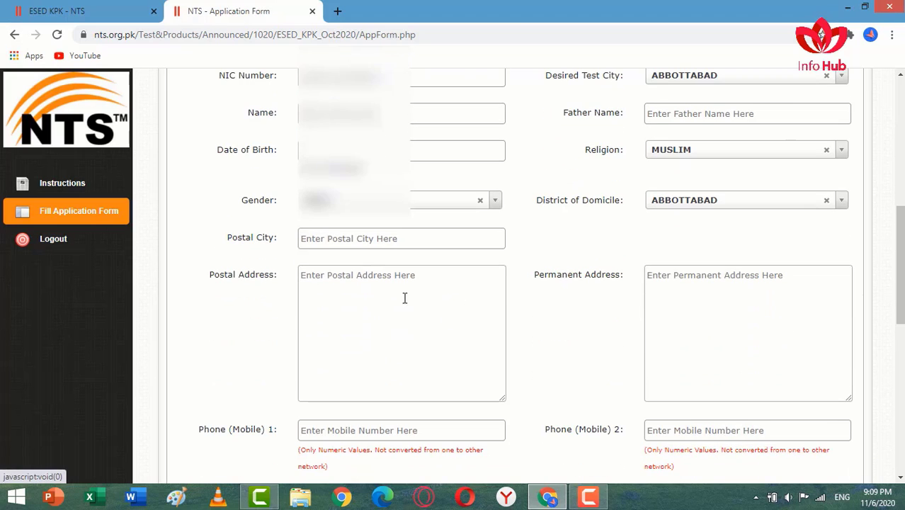
{"action": "scroll", "coordinate": [504, 296], "scroll_direction": "down", "scroll_amount": 2}
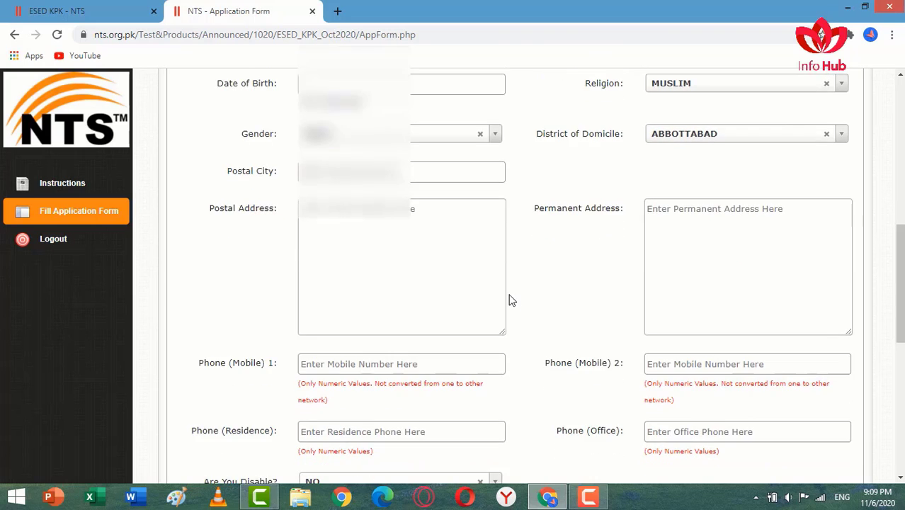
{"action": "scroll", "coordinate": [514, 301], "scroll_direction": "down", "scroll_amount": 3}
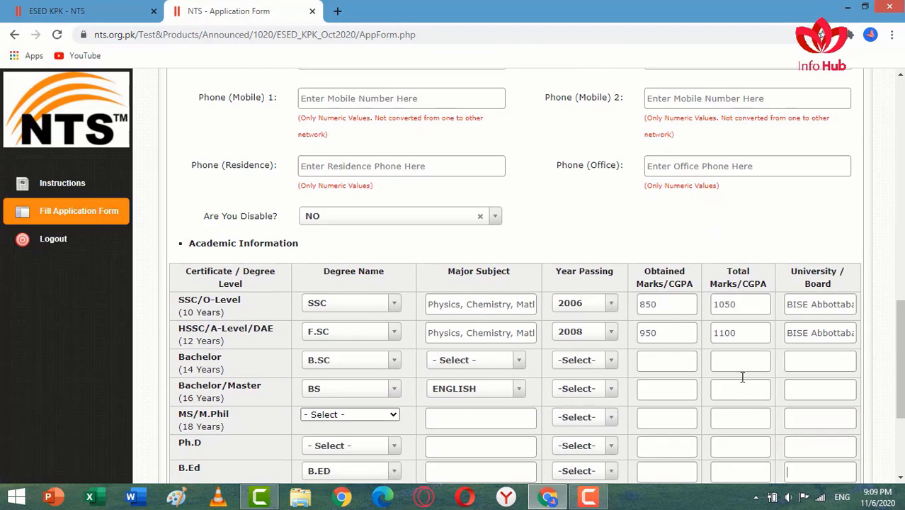
{"action": "scroll", "coordinate": [496, 350], "scroll_direction": "down", "scroll_amount": 3}
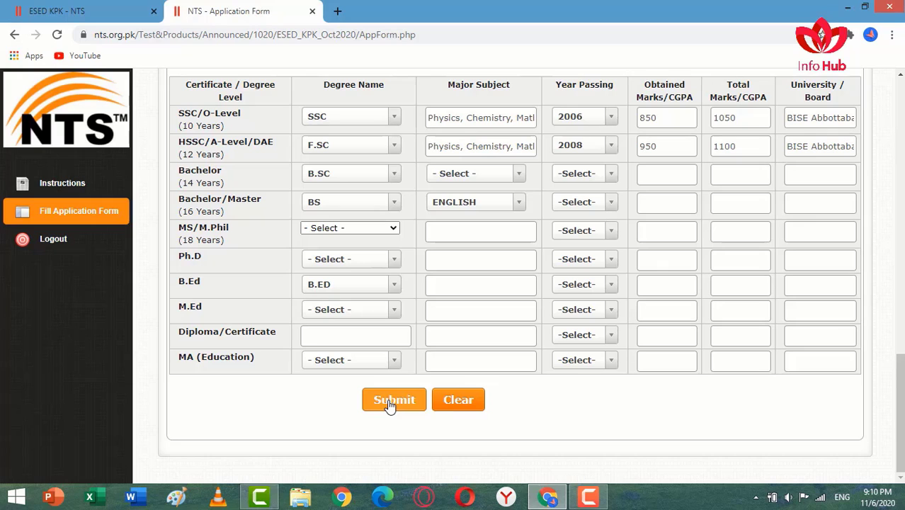
{"action": "left_click", "coordinate": [391, 401]}
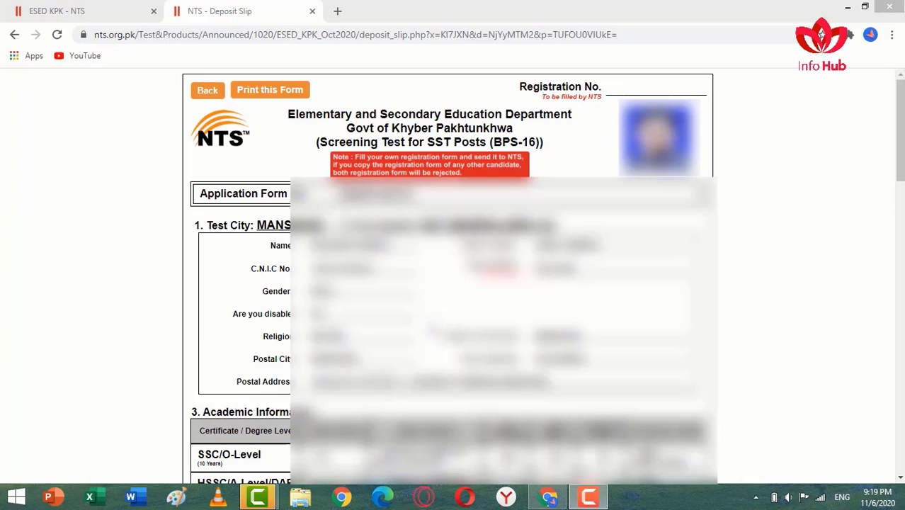
- Return from the deposit slip page to the applicant profile and open the application form for editing
{"action": "left_click", "coordinate": [635, 310]}
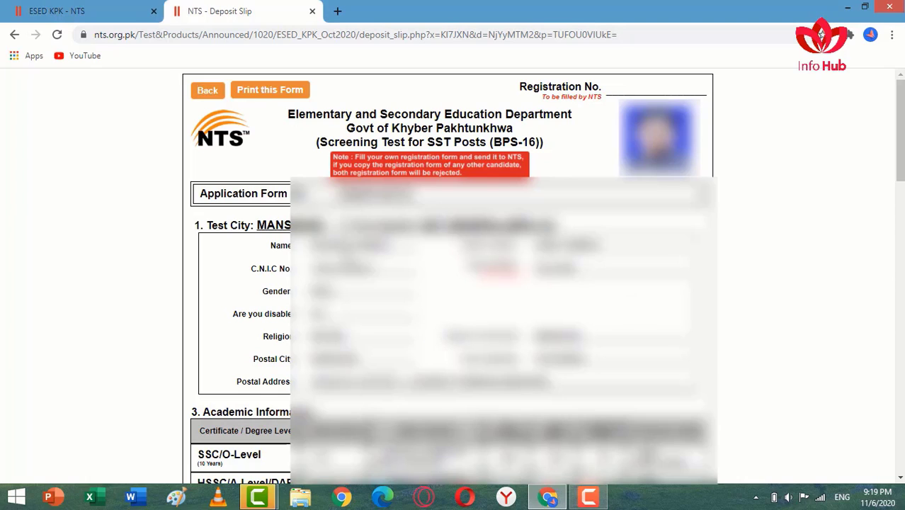
{"action": "left_click", "coordinate": [206, 93]}
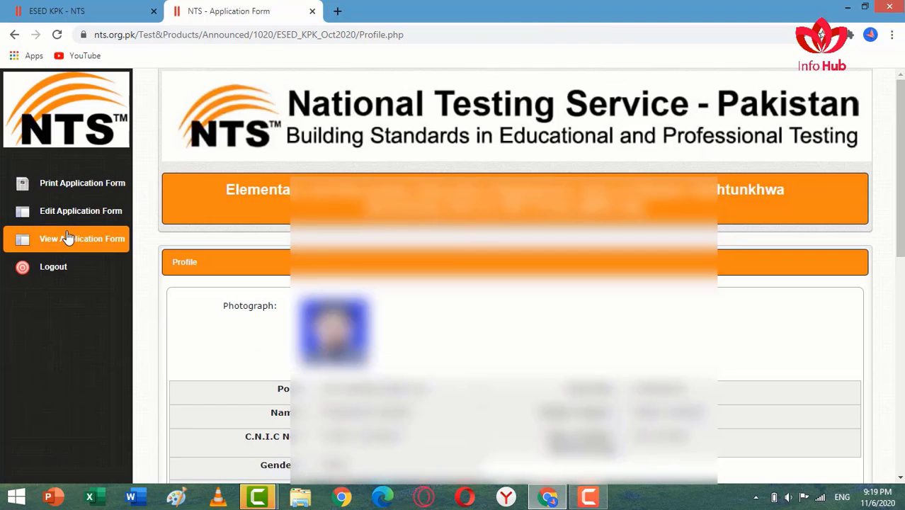
{"action": "left_click", "coordinate": [55, 210]}
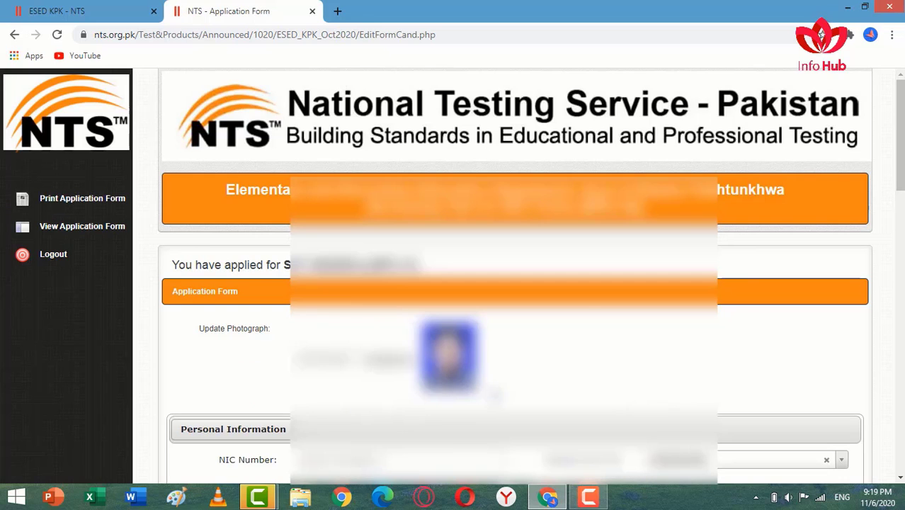
- Go through the editable application form past the academic information and submit it again
{"action": "scroll", "coordinate": [499, 422], "scroll_direction": "down", "scroll_amount": 10}
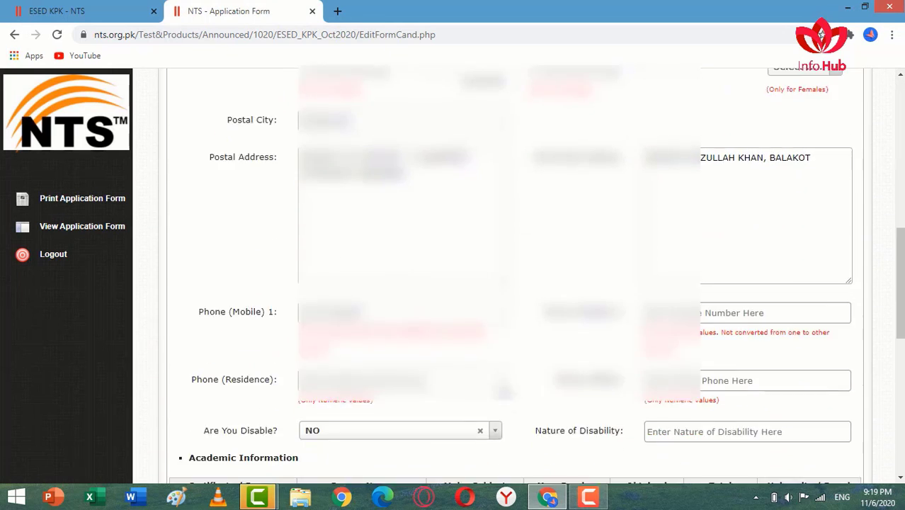
{"action": "scroll", "coordinate": [499, 422], "scroll_direction": "down", "scroll_amount": 4}
{"action": "left_click", "coordinate": [388, 430]}
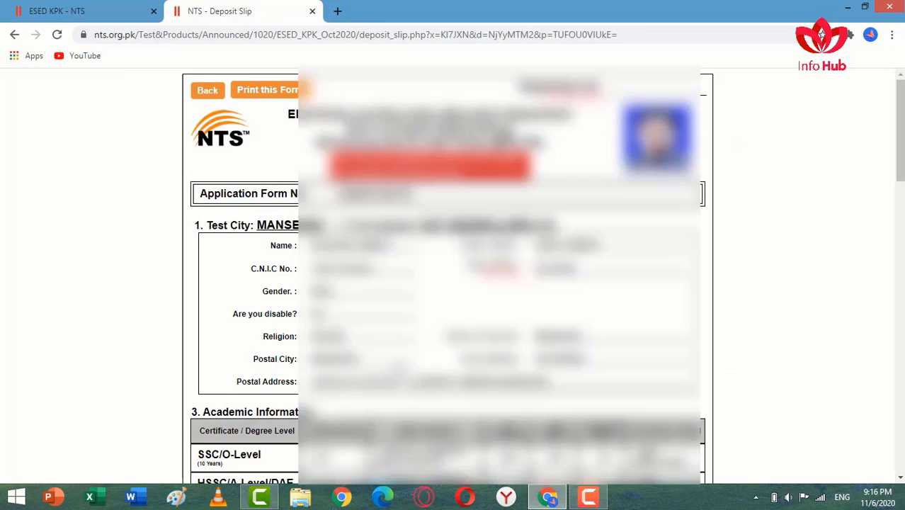
- Examine the printable application form, including the academic table, the undertaking, the attachment instructions and the bank deposit slips
{"action": "scroll", "coordinate": [280, 257], "scroll_direction": "down", "scroll_amount": 2}
{"action": "scroll", "coordinate": [280, 256], "scroll_direction": "down", "scroll_amount": 2}
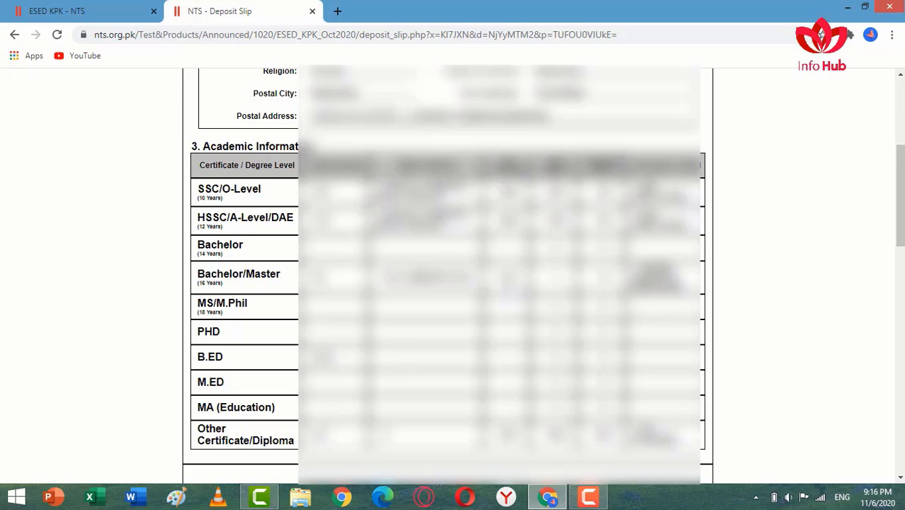
{"action": "scroll", "coordinate": [464, 312], "scroll_direction": "down", "scroll_amount": 5}
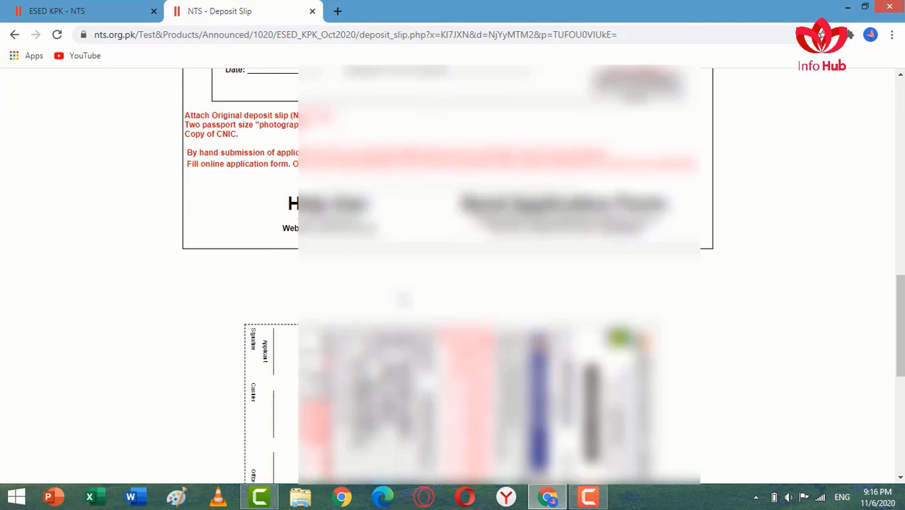
{"action": "scroll", "coordinate": [465, 284], "scroll_direction": "down", "scroll_amount": 6}
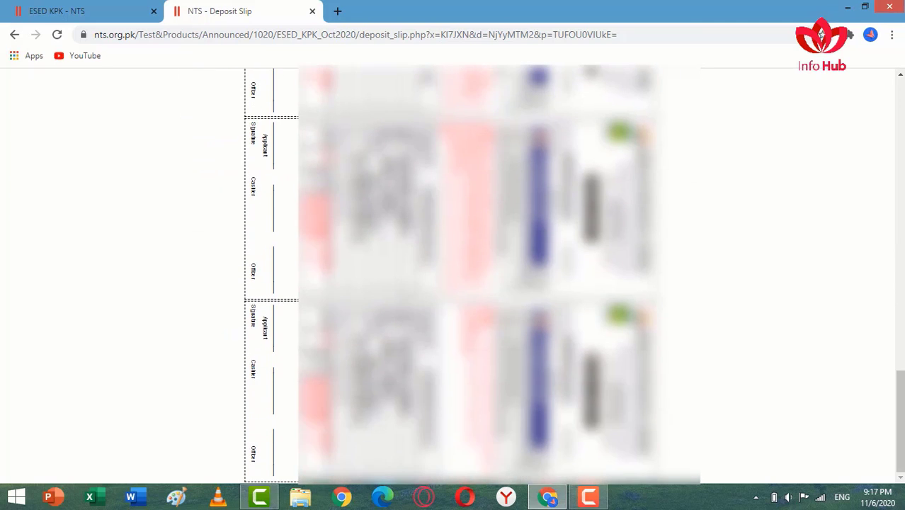
{"action": "scroll", "coordinate": [464, 276], "scroll_direction": "up", "scroll_amount": 10}
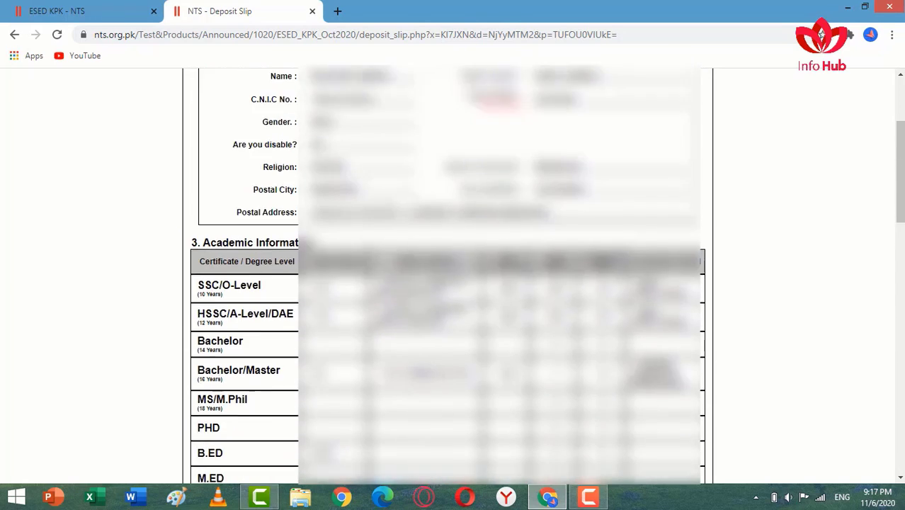
{"action": "scroll", "coordinate": [447, 276], "scroll_direction": "up", "scroll_amount": 2}
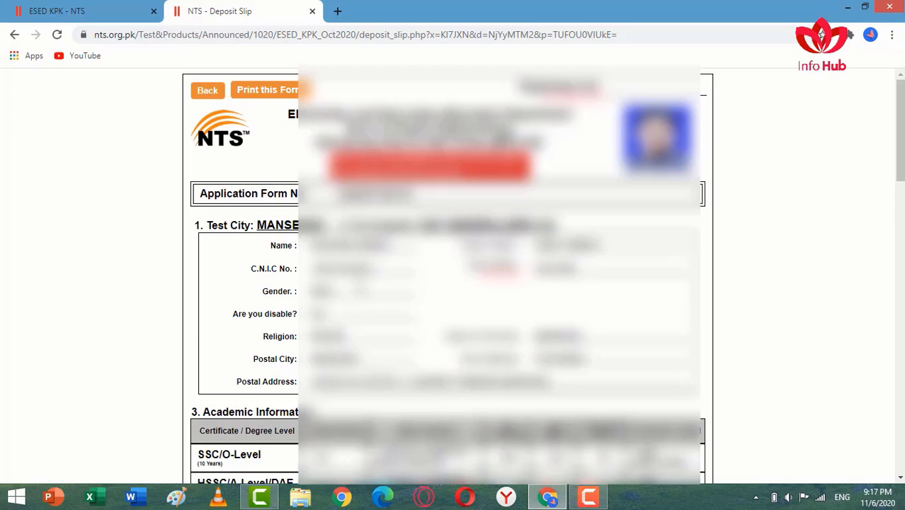
{"action": "scroll", "coordinate": [447, 276], "scroll_direction": "down", "scroll_amount": 10}
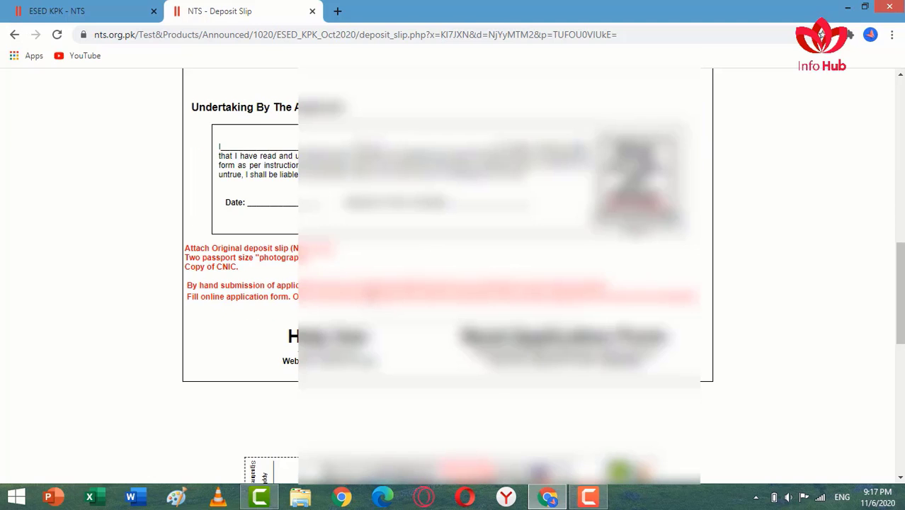